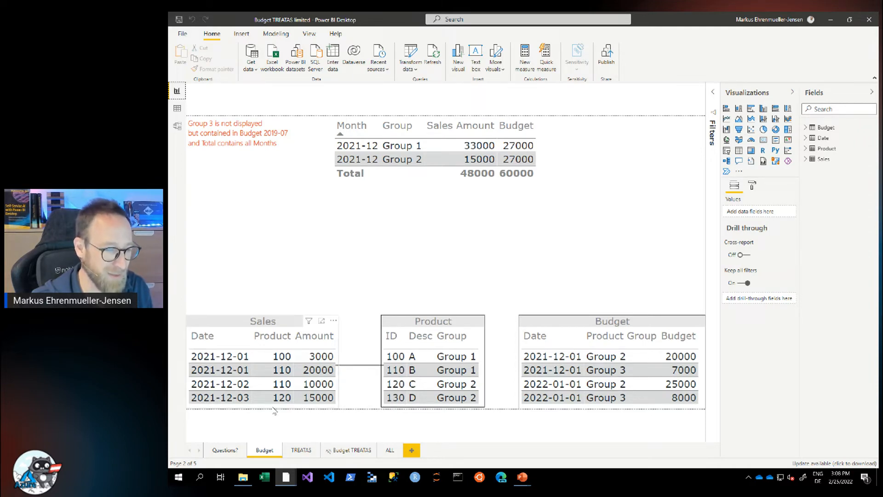
- Open the data model diagram and collapse the Properties and Fields panes to view the relationships between Date, Sales, Product and Budget
{"action": "left_click", "coordinate": [288, 407]}
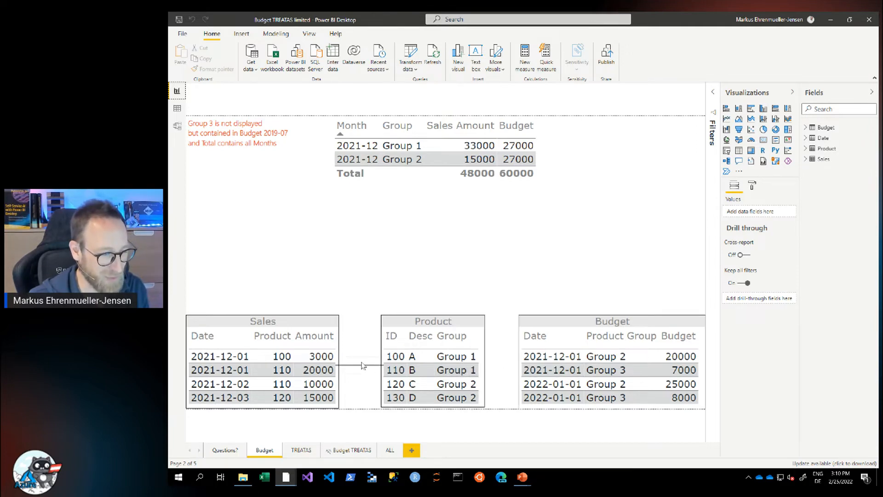
{"action": "left_click", "coordinate": [178, 126]}
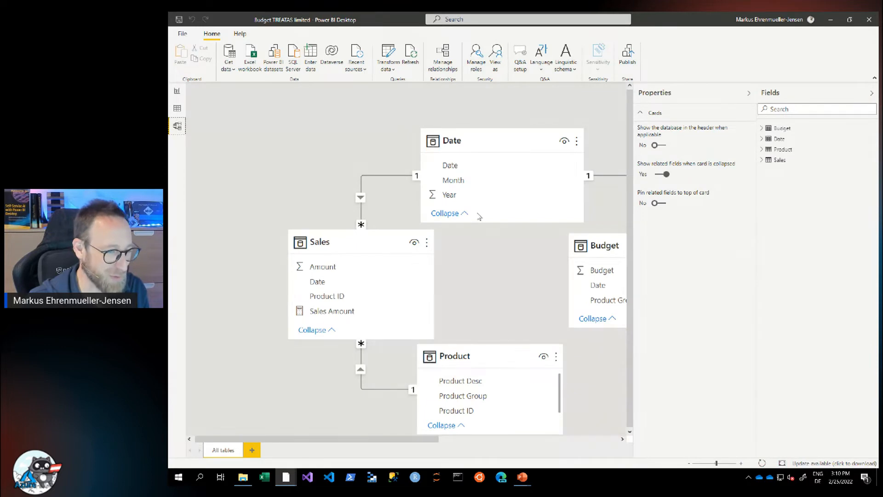
{"action": "left_click", "coordinate": [749, 93]}
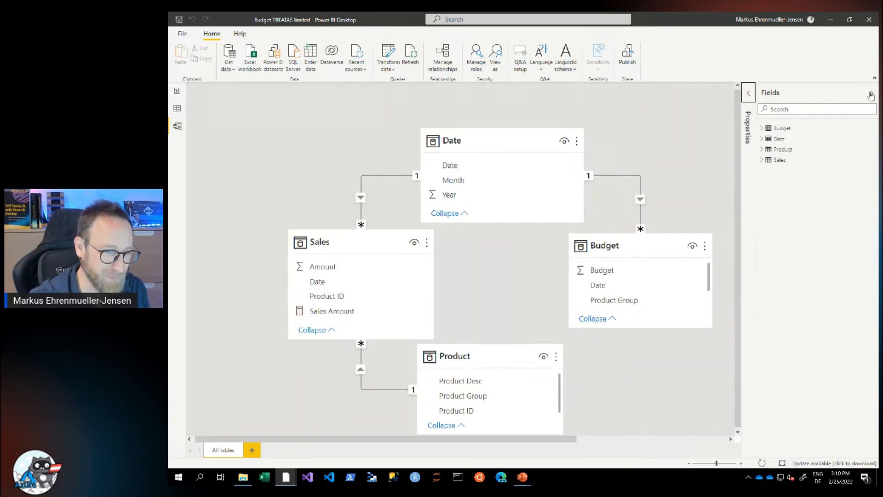
{"action": "left_click", "coordinate": [870, 96]}
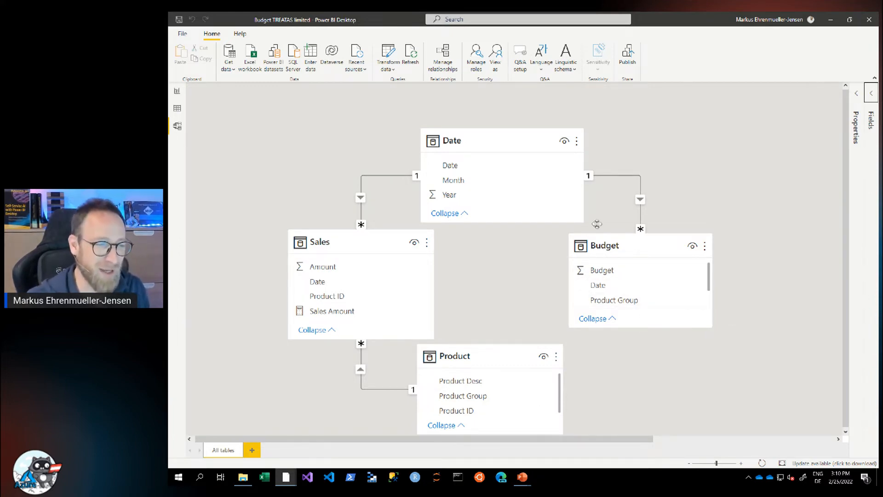
{"action": "mouse_move", "coordinate": [646, 257]}
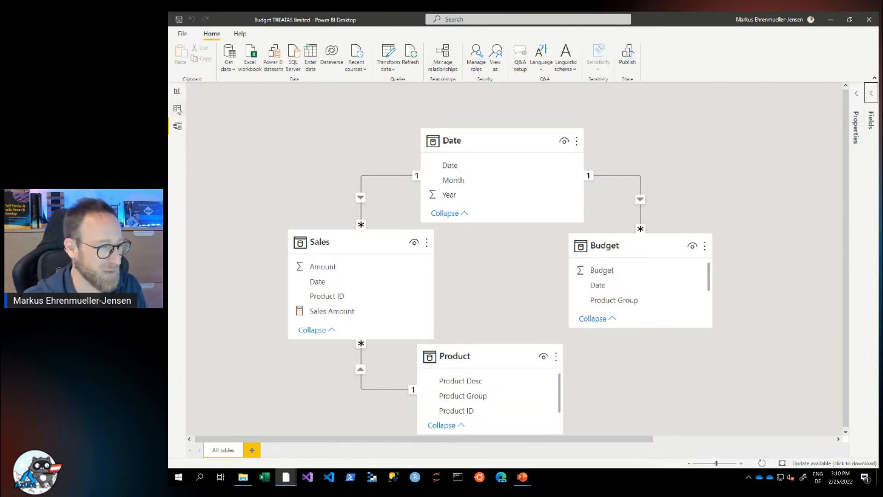
- Compare the sales, product and budget tables on the Budget report page with their relationships in the model diagram
{"action": "left_click", "coordinate": [176, 91]}
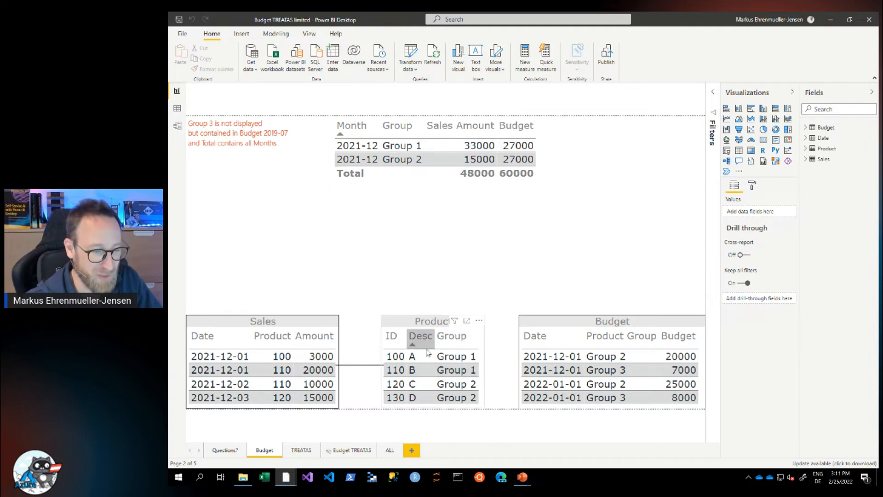
{"action": "left_click", "coordinate": [178, 127]}
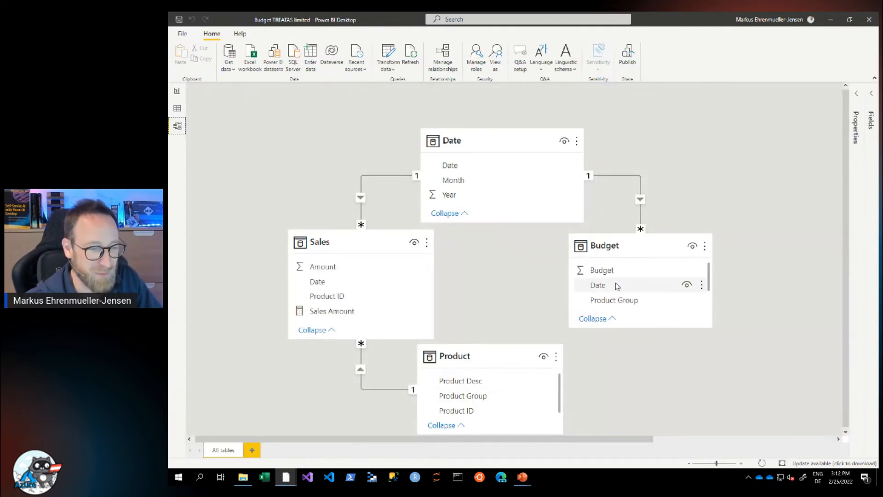
{"action": "left_click", "coordinate": [176, 91]}
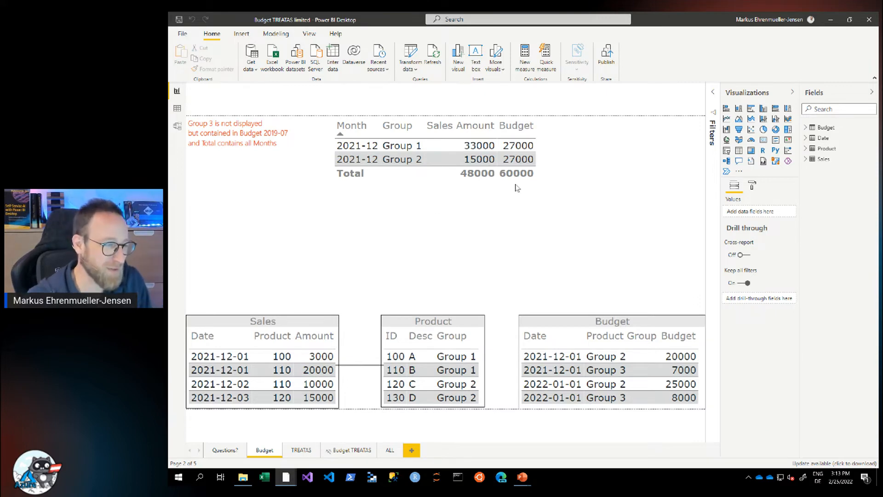
- Examine the Budget TREATAS formula on the TREATAS page part by part: CALCULATE, the SUM expression, the TREATAS filter and its VALUES argument
{"action": "left_click", "coordinate": [300, 450]}
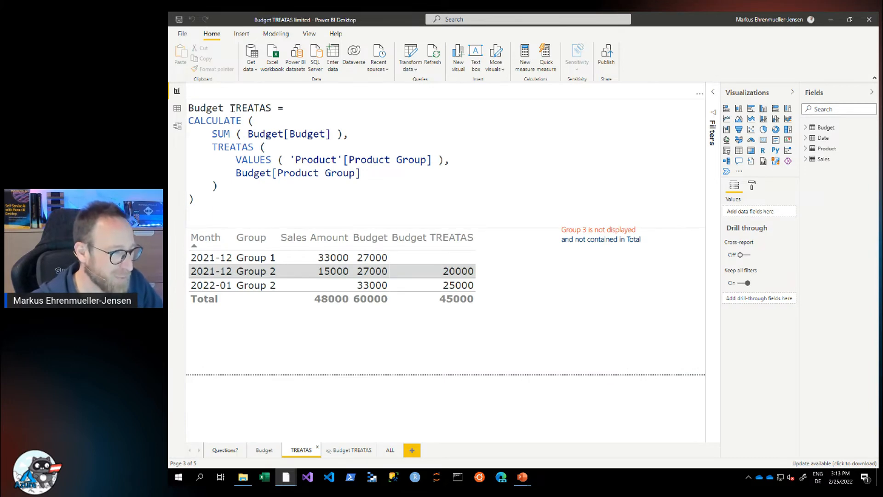
{"action": "left_click_drag", "start_coordinate": [230, 108], "coordinate": [272, 108]}
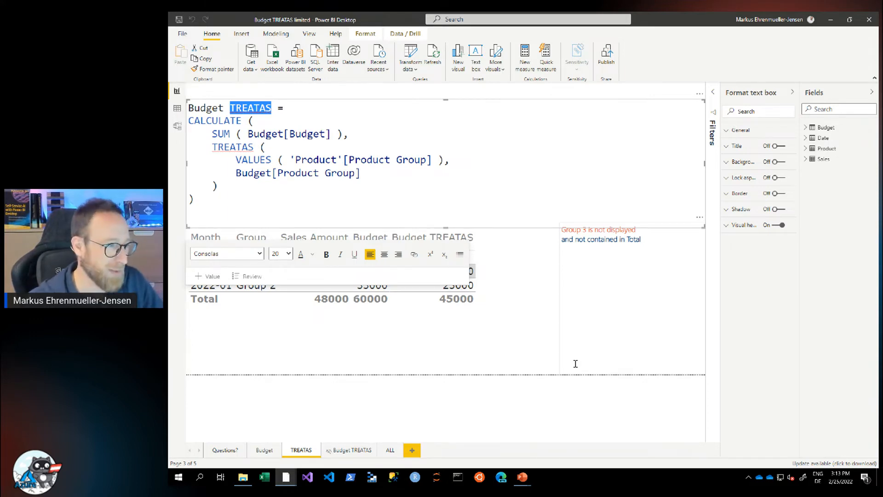
{"action": "double_click", "coordinate": [214, 121]}
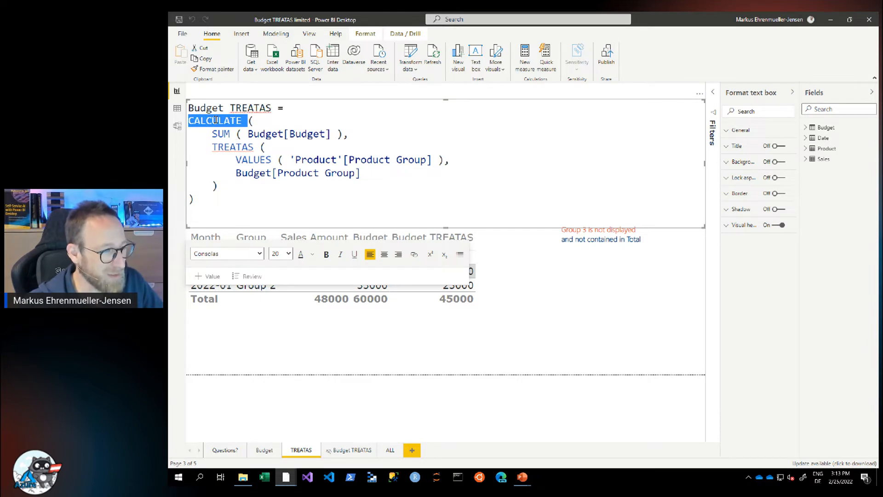
{"action": "left_click_drag", "start_coordinate": [213, 134], "coordinate": [362, 131]}
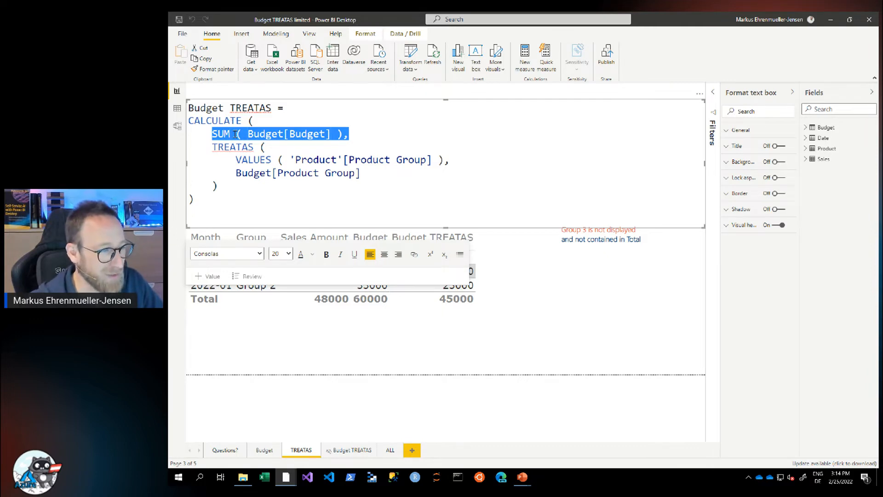
{"action": "left_click", "coordinate": [213, 147]}
{"action": "left_click_drag", "start_coordinate": [213, 147], "coordinate": [232, 188]}
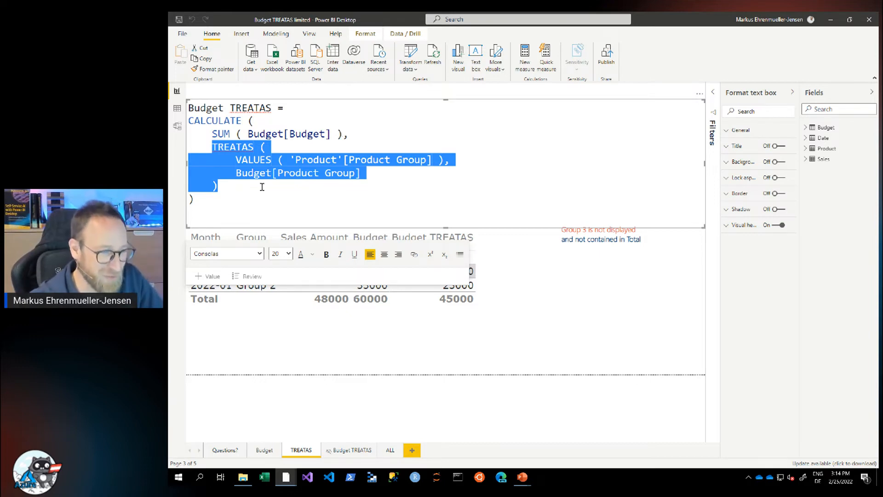
{"action": "left_click", "coordinate": [255, 159]}
{"action": "double_click", "coordinate": [239, 160]}
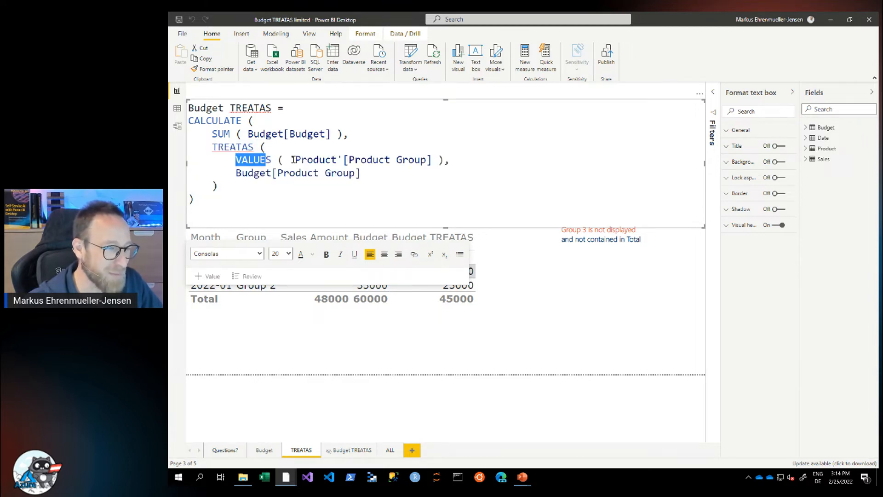
{"action": "left_click_drag", "start_coordinate": [295, 159], "coordinate": [437, 158]}
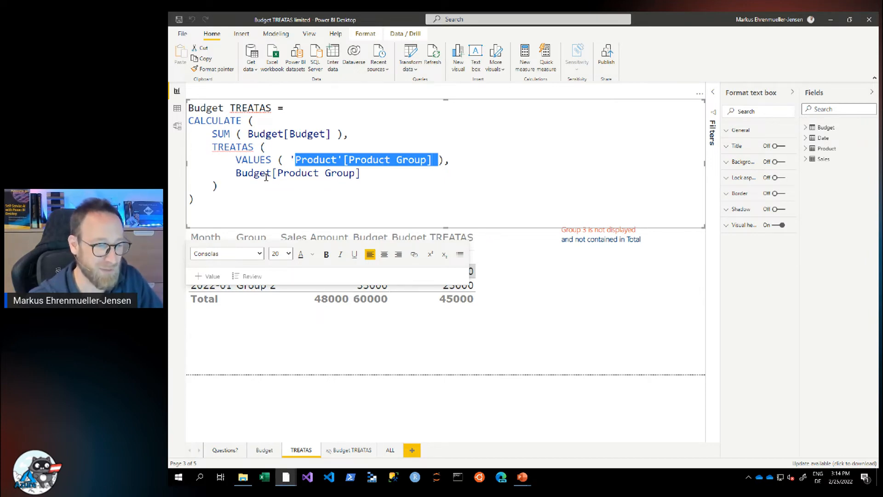
{"action": "left_click", "coordinate": [521, 343]}
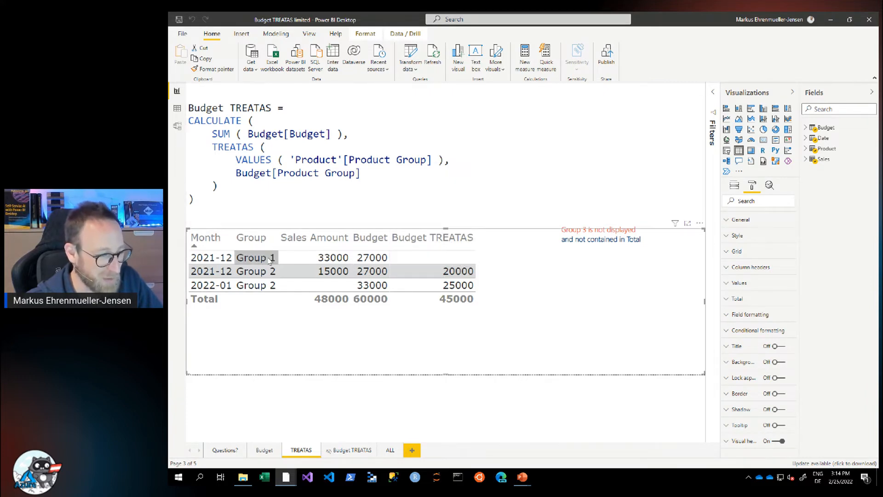
- Compare the Budget TREATAS results per product group with the source Product and Budget tables on the Budget page
{"action": "left_click", "coordinate": [266, 453]}
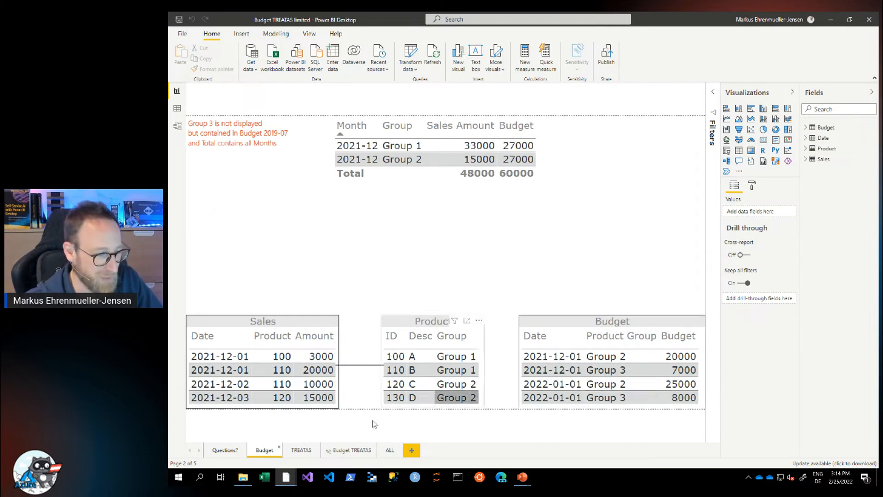
{"action": "left_click", "coordinate": [303, 452]}
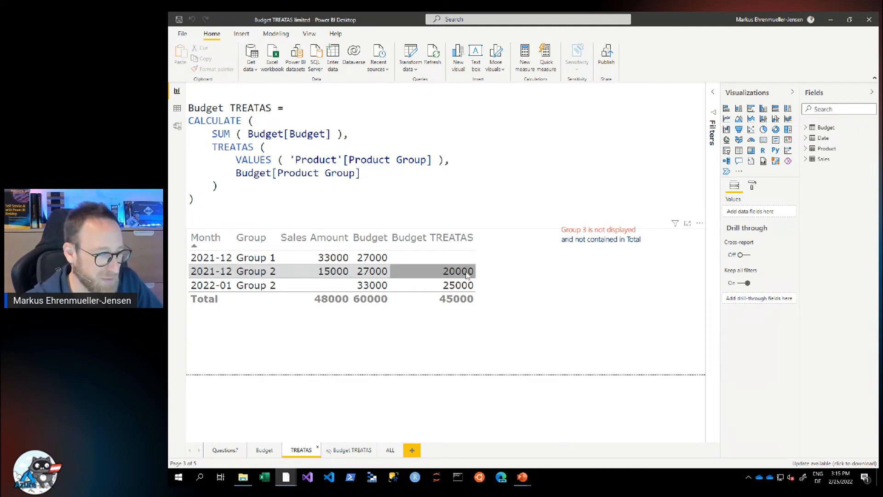
{"action": "left_click", "coordinate": [264, 450]}
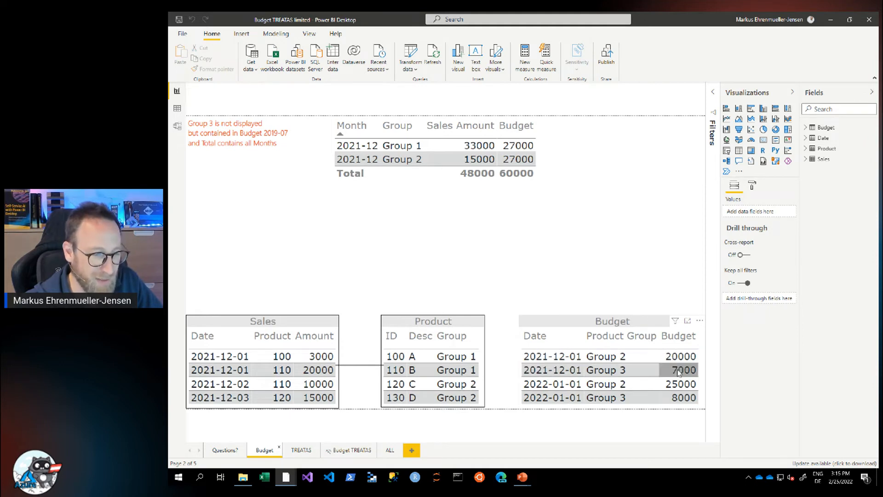
{"action": "left_click", "coordinate": [300, 450]}
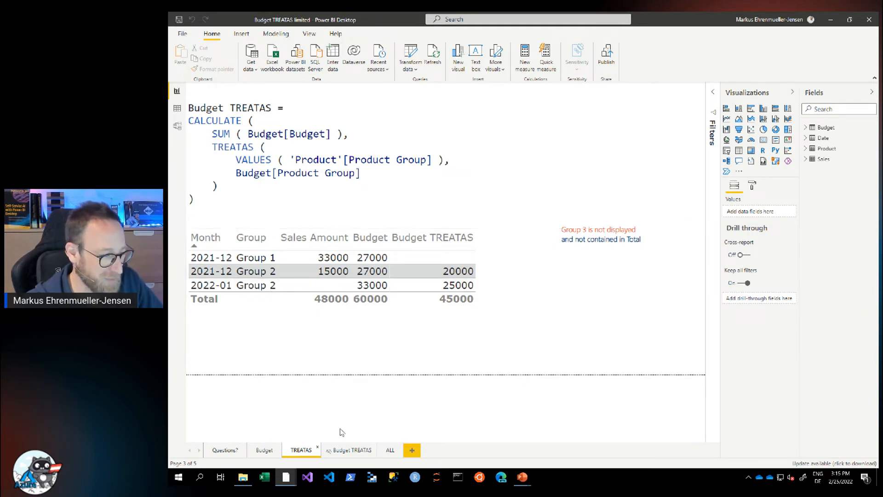
{"action": "left_click", "coordinate": [264, 450]}
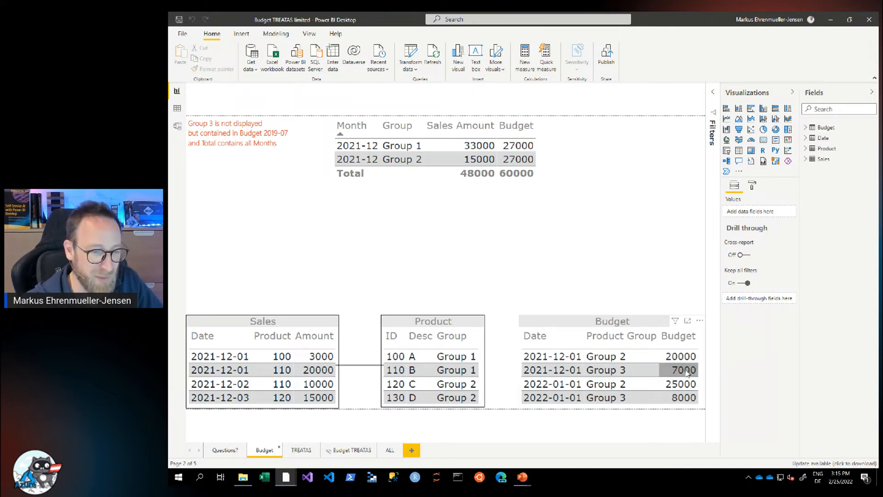
{"action": "left_click", "coordinate": [300, 450]}
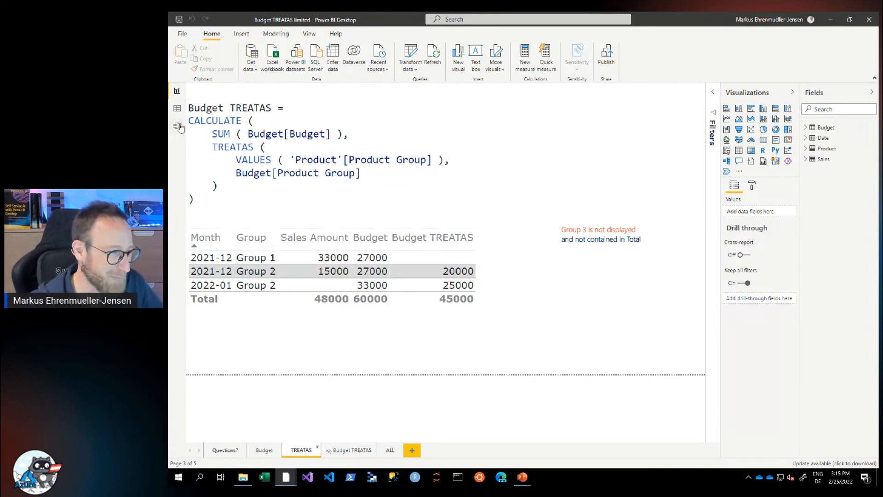
- Inspect the data rows of the Budget and Product tables, focusing on the Product Group column, and return to the report
{"action": "left_click", "coordinate": [177, 109]}
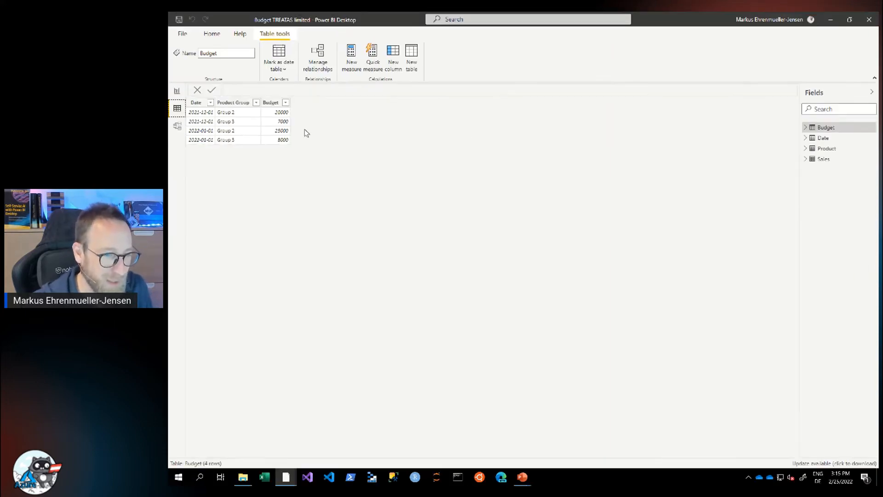
{"action": "left_click", "coordinate": [817, 148]}
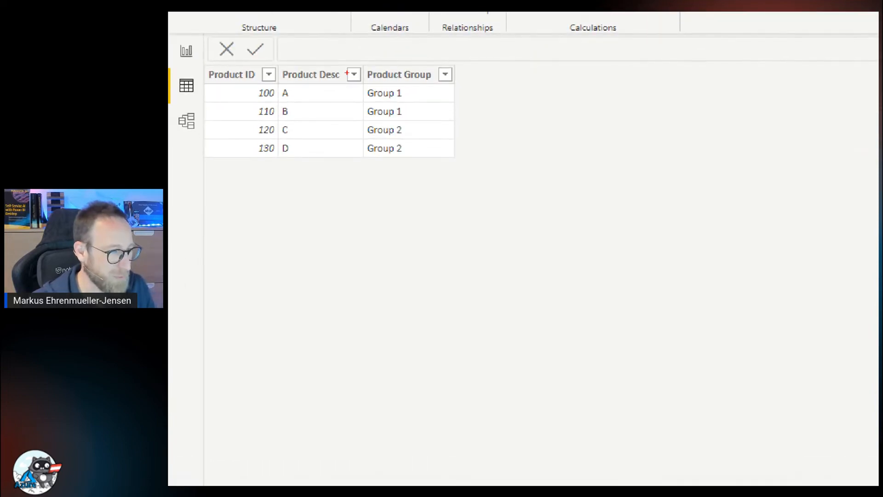
{"action": "left_click_drag", "start_coordinate": [367, 82], "coordinate": [440, 185]}
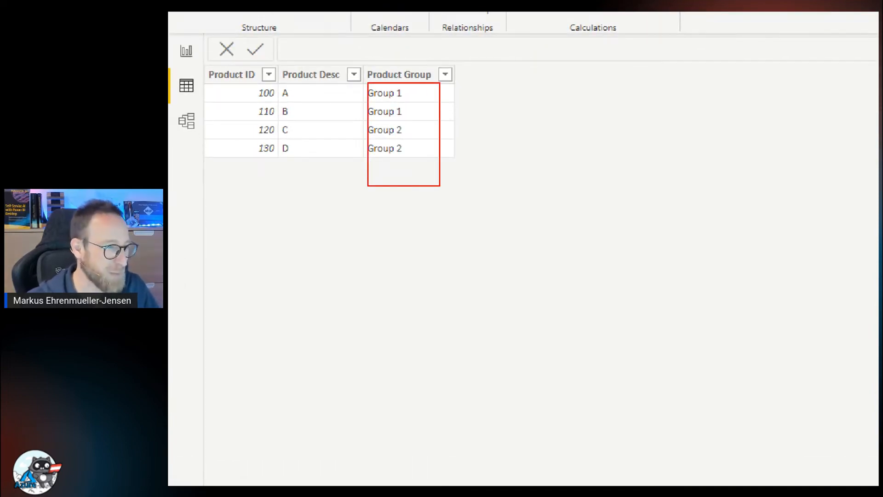
{"action": "left_click", "coordinate": [186, 51]}
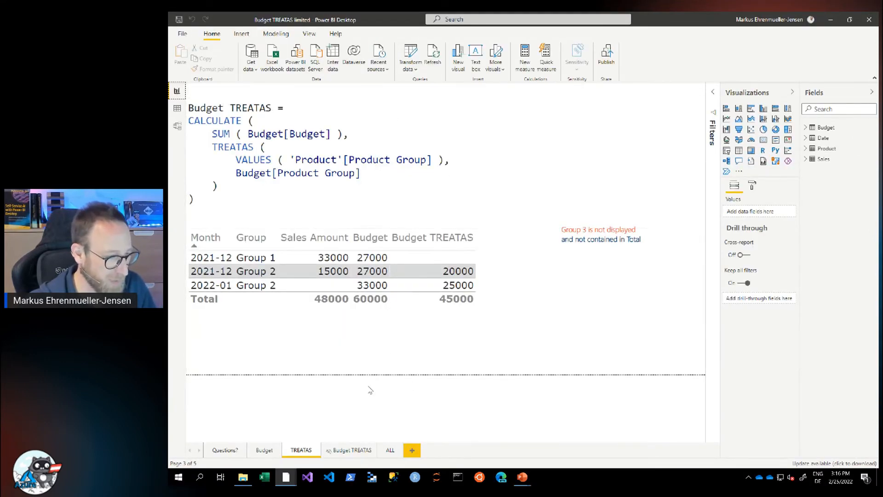
- Create an active many-to-many relationship between the Product Group columns of Budget and Product, cross-filtering both ways, and return to the Budget page
{"action": "left_click", "coordinate": [264, 451]}
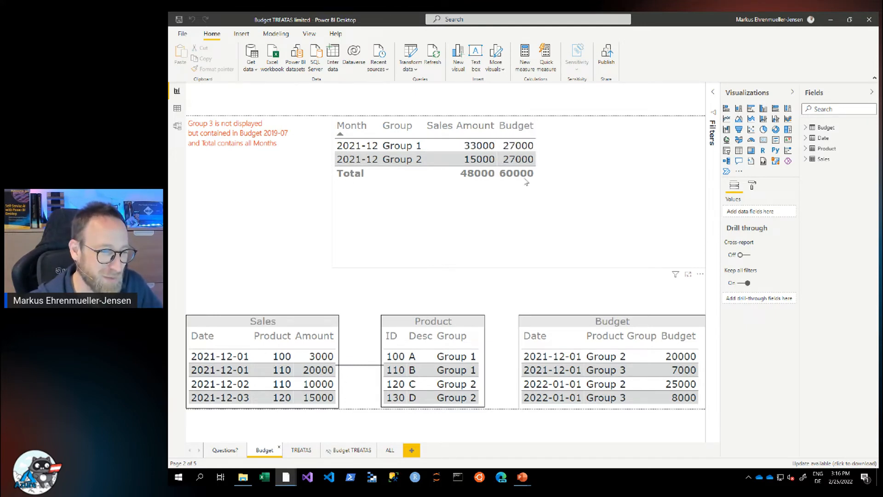
{"action": "left_click", "coordinate": [177, 125]}
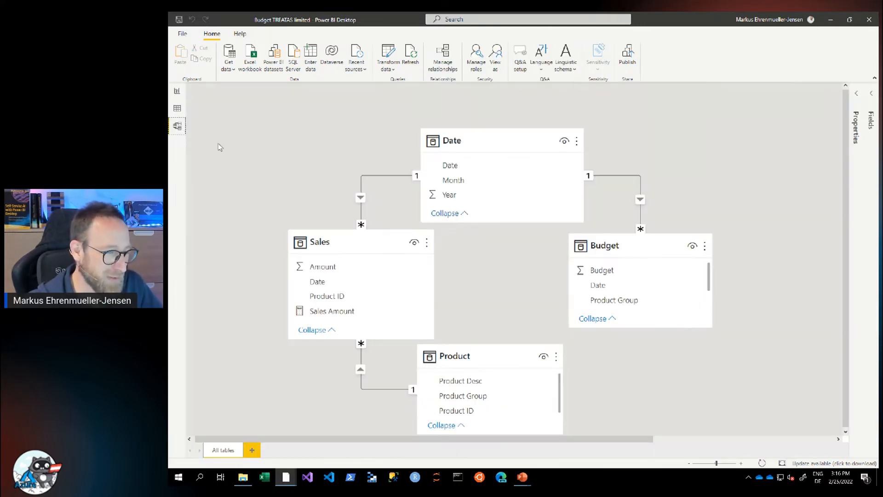
{"action": "left_click", "coordinate": [639, 301]}
{"action": "left_click_drag", "start_coordinate": [639, 303], "coordinate": [504, 400]}
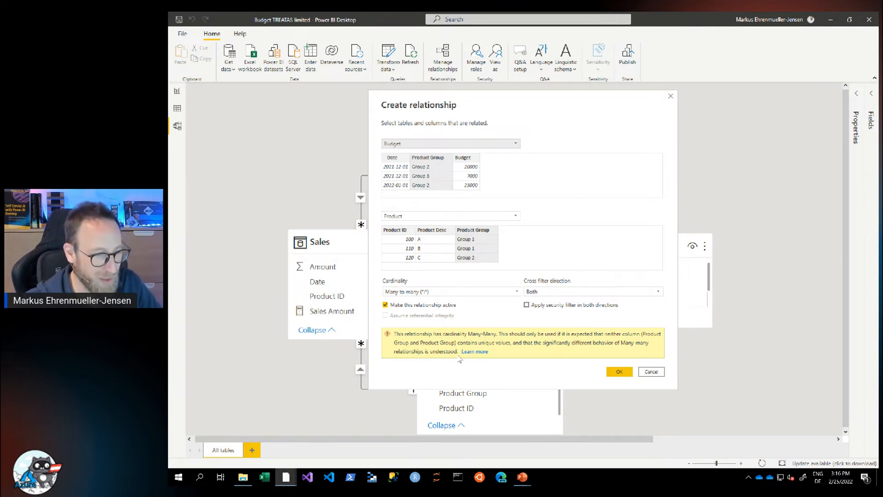
{"action": "left_click", "coordinate": [614, 374]}
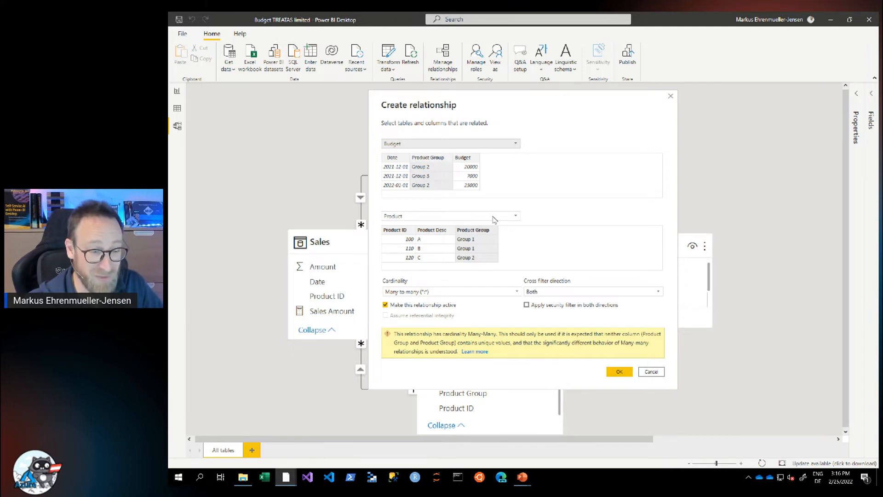
{"action": "left_click", "coordinate": [621, 372]}
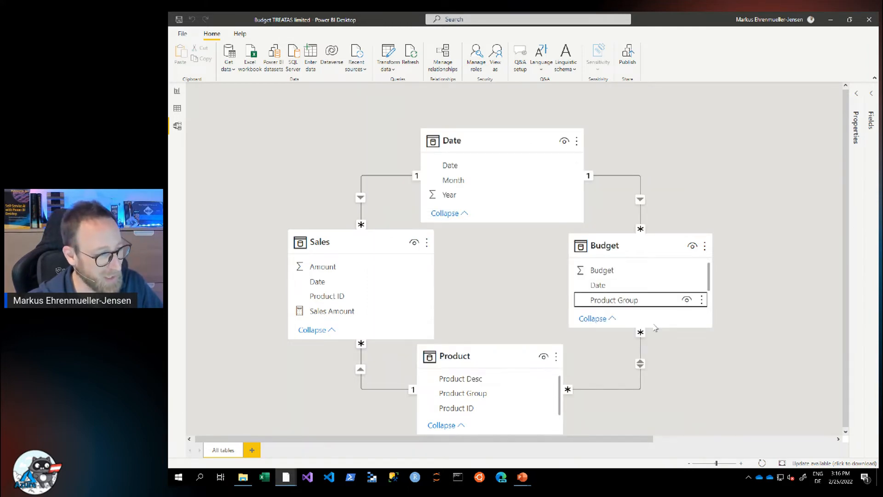
{"action": "left_click", "coordinate": [177, 91]}
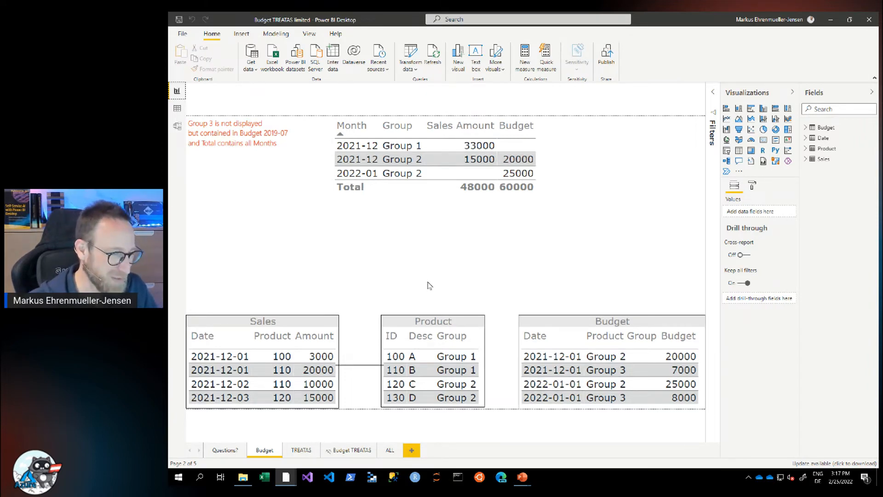
- Switch to the Budget BRIDGE report and open its data model diagram to view the ProductGroup bridge table
{"action": "key", "text": "alt+Tab"}
{"action": "key", "text": "alt+Tab"}
{"action": "key", "text": "alt+Tab"}
{"action": "key", "text": "alt+Tab"}
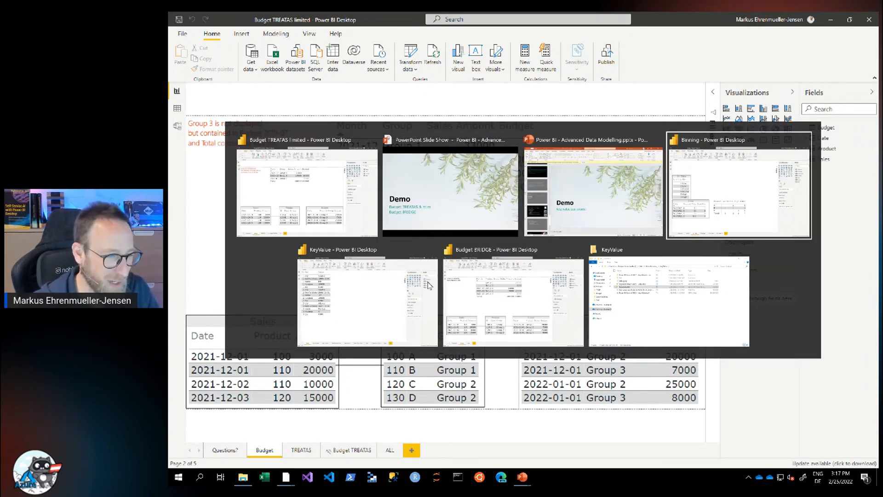
{"action": "key", "text": "alt+Tab"}
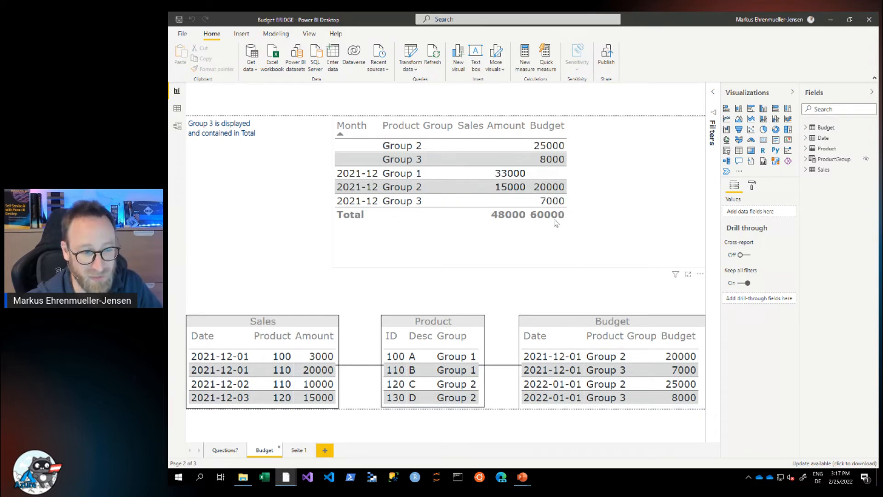
{"action": "left_click", "coordinate": [178, 127]}
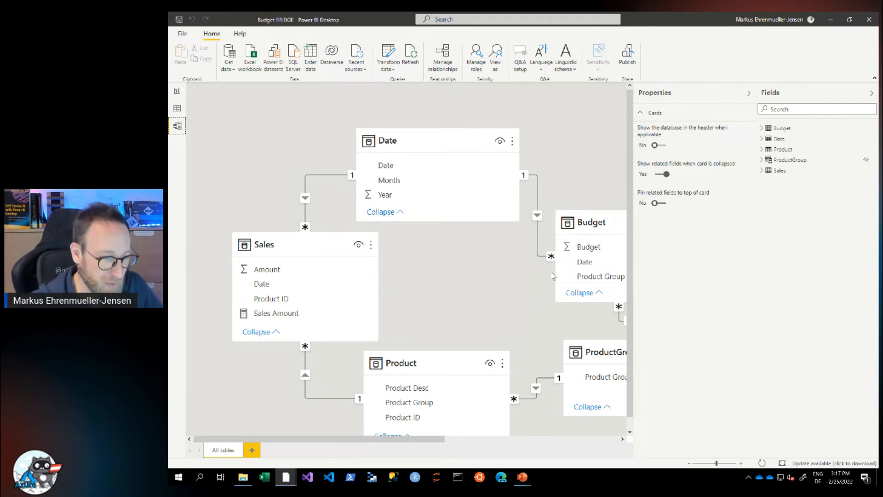
- Enlarge the diagram area to examine how ProductGroup bridges Budget and Product, and return to the Budget report page
{"action": "left_click", "coordinate": [749, 93]}
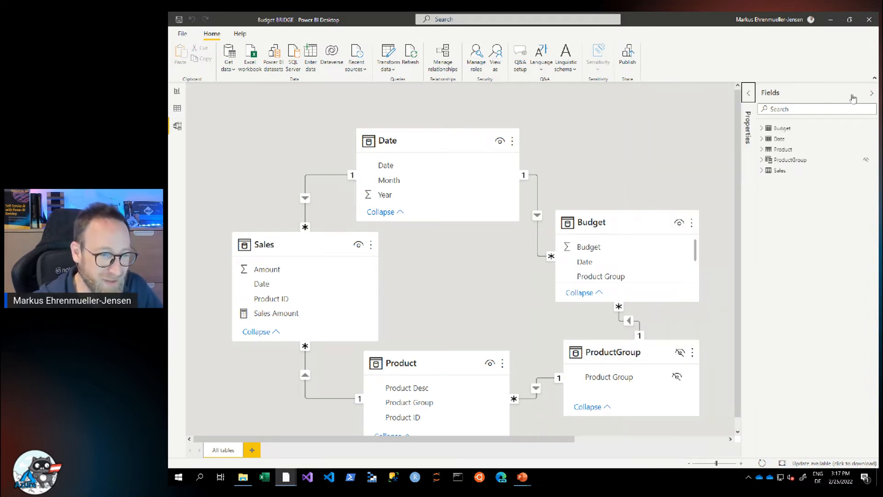
{"action": "left_click", "coordinate": [871, 94]}
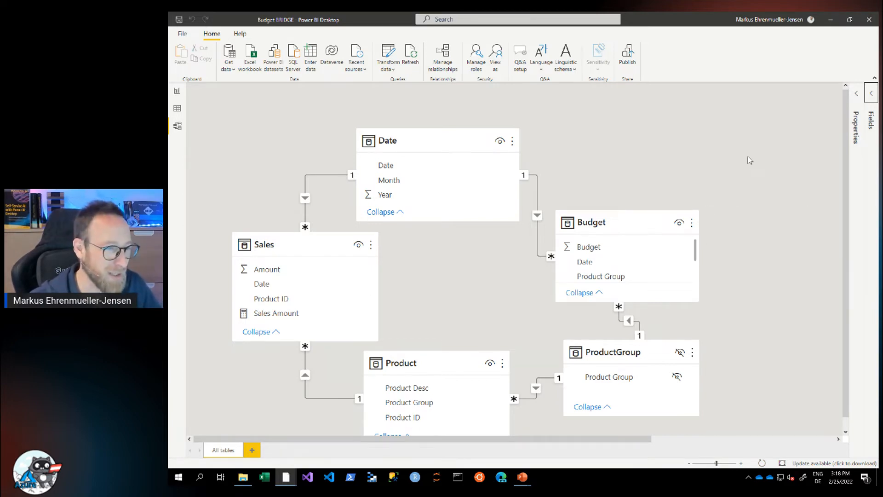
{"action": "left_click", "coordinate": [175, 91]}
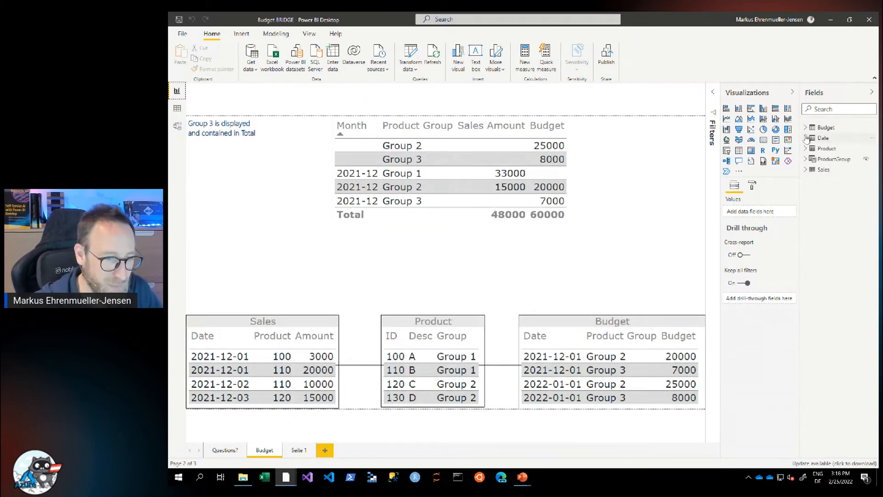
- Examine the ProductGroup table's DAX definition, focusing on the Budget and Product columns, the UNION and the outer DISTINCT
{"action": "left_click", "coordinate": [823, 159]}
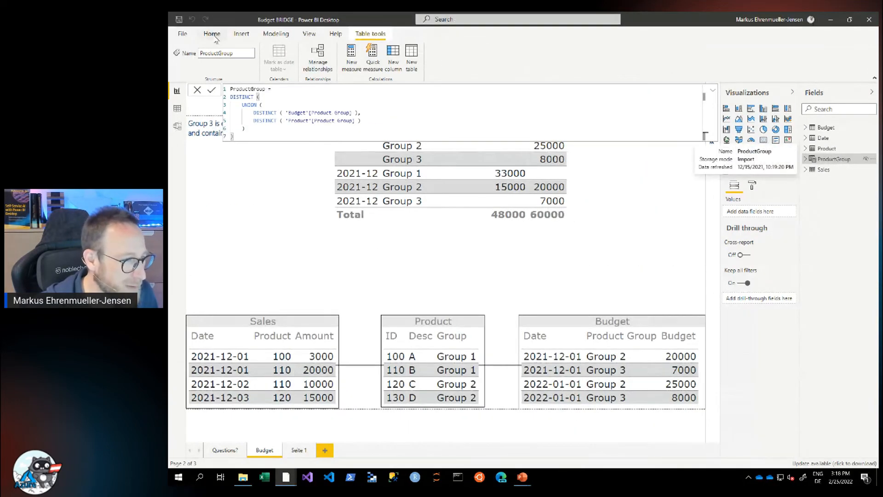
{"action": "left_click", "coordinate": [276, 34]}
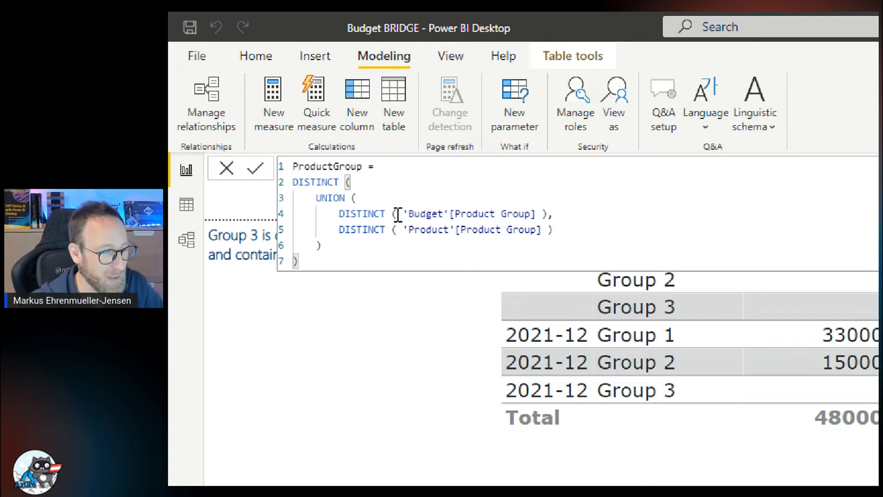
{"action": "left_click_drag", "start_coordinate": [401, 213], "coordinate": [532, 211]}
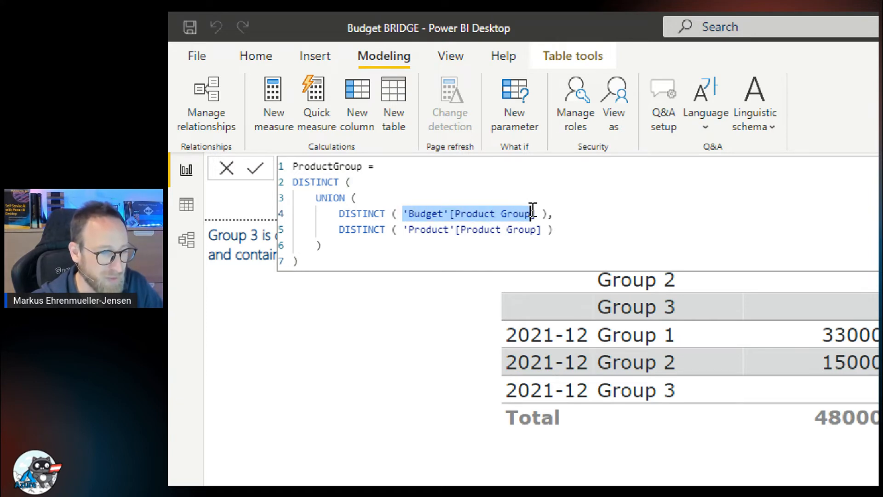
{"action": "left_click", "coordinate": [361, 214]}
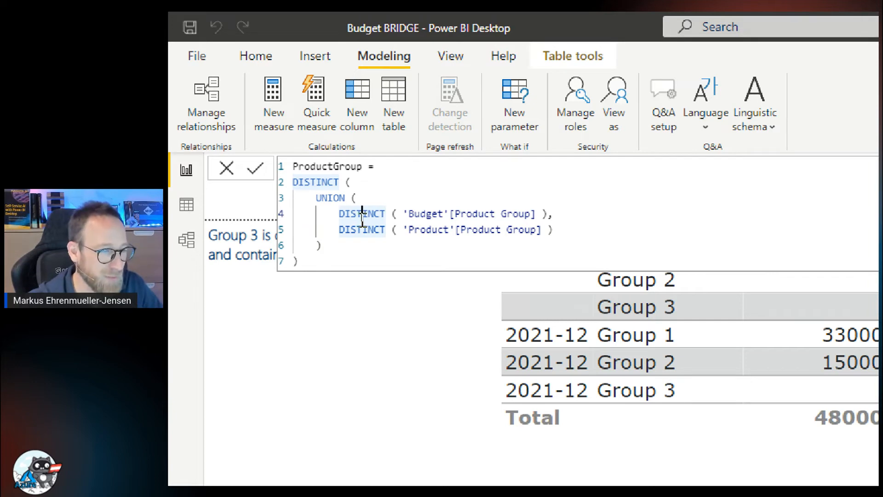
{"action": "double_click", "coordinate": [434, 229]}
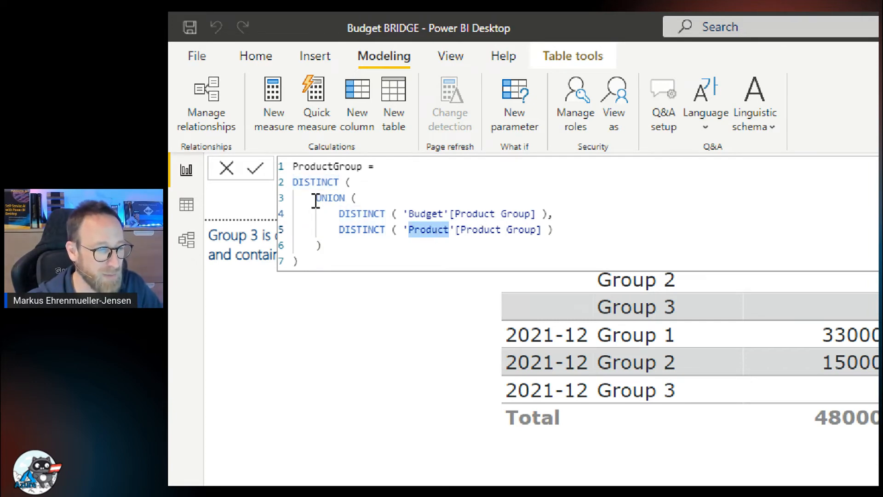
{"action": "left_click_drag", "start_coordinate": [316, 198], "coordinate": [343, 244]}
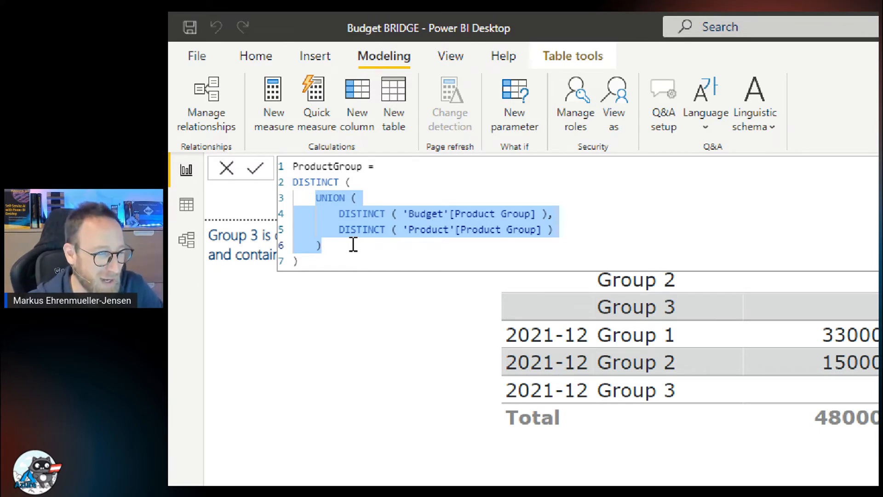
{"action": "double_click", "coordinate": [307, 182]}
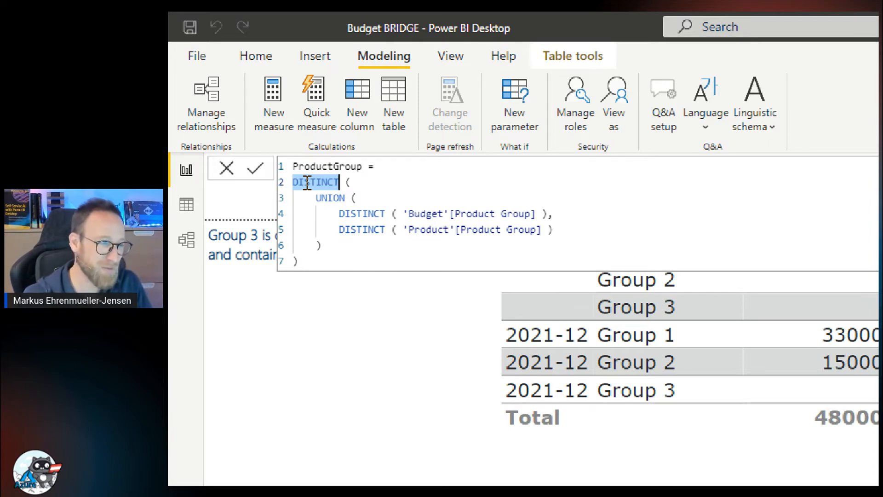
- View the Budget table's data rows, return to the Budget page and select the table visual of sales and budget by product group
{"action": "left_click", "coordinate": [196, 210]}
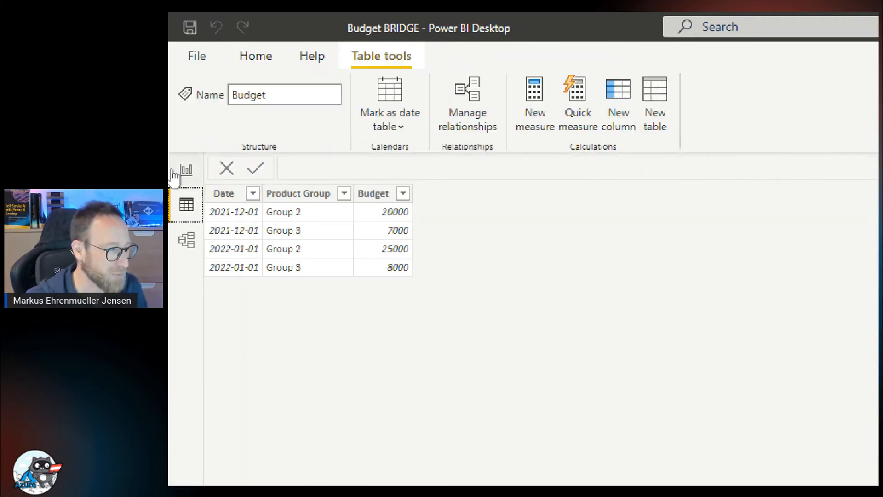
{"action": "left_click", "coordinate": [183, 174]}
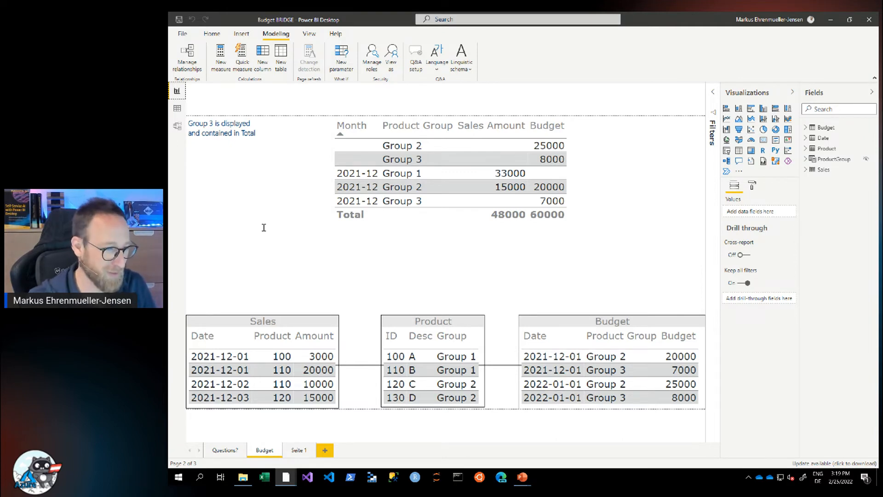
{"action": "left_click", "coordinate": [528, 235]}
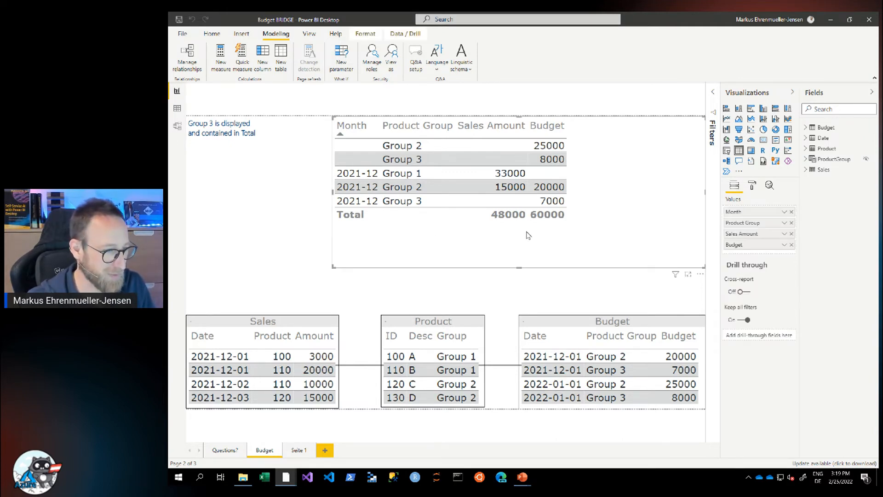
- Switch to the PowerPoint slide show and advance to the slide after the budget demo
{"action": "key", "text": "alt+Tab"}
{"action": "key", "text": "alt+Tab"}
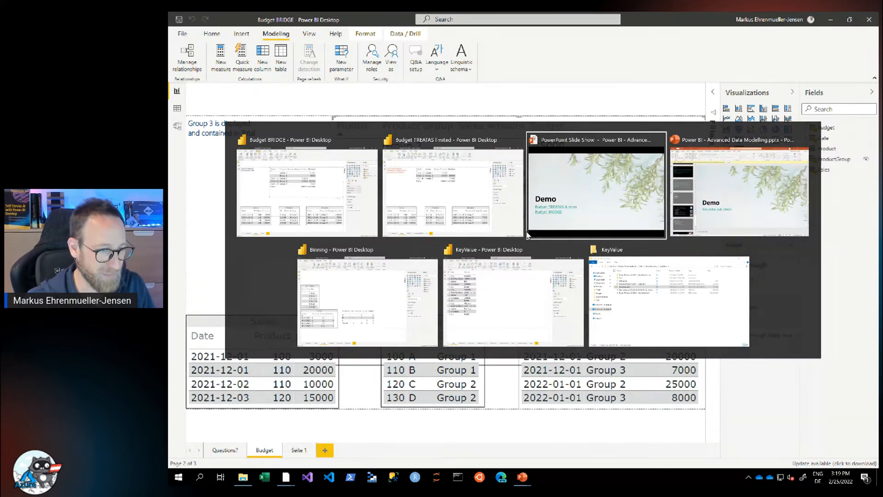
{"action": "key", "text": "Right"}
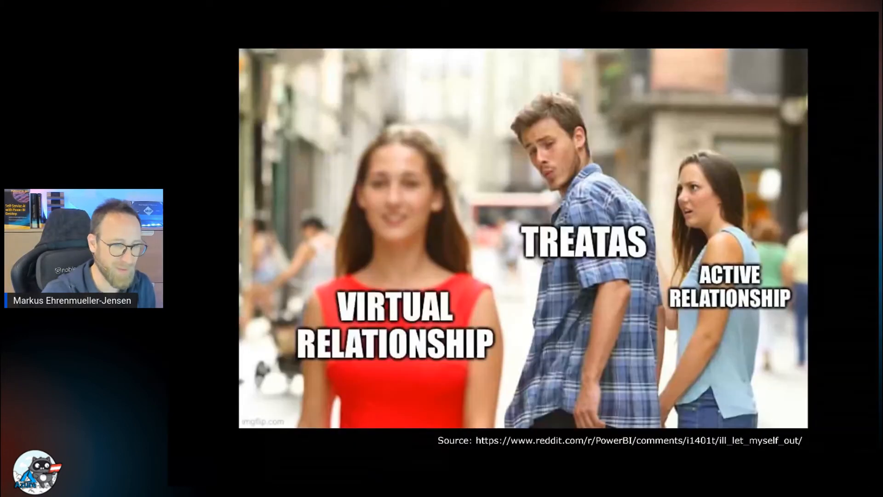
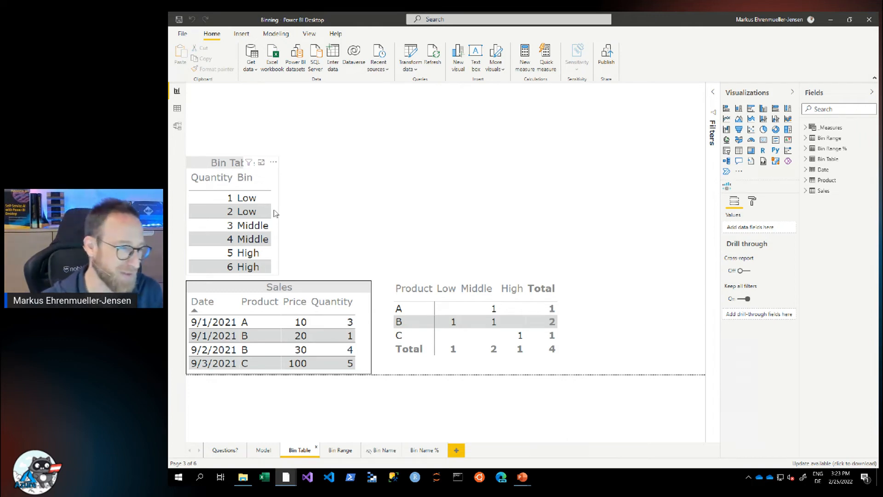
- Inspect the Quantity-to-bin table and its relationship to Sales in the Bin Table diagram, and return to the report
{"action": "left_click", "coordinate": [220, 184]}
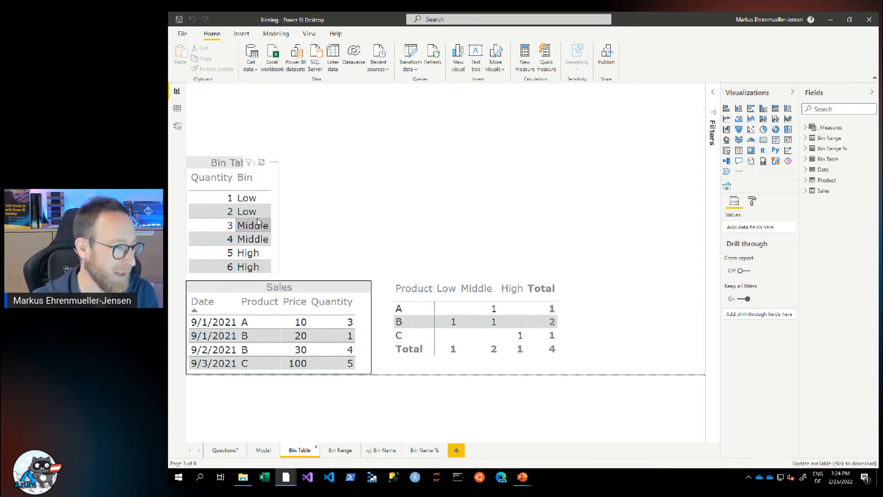
{"action": "left_click", "coordinate": [176, 125]}
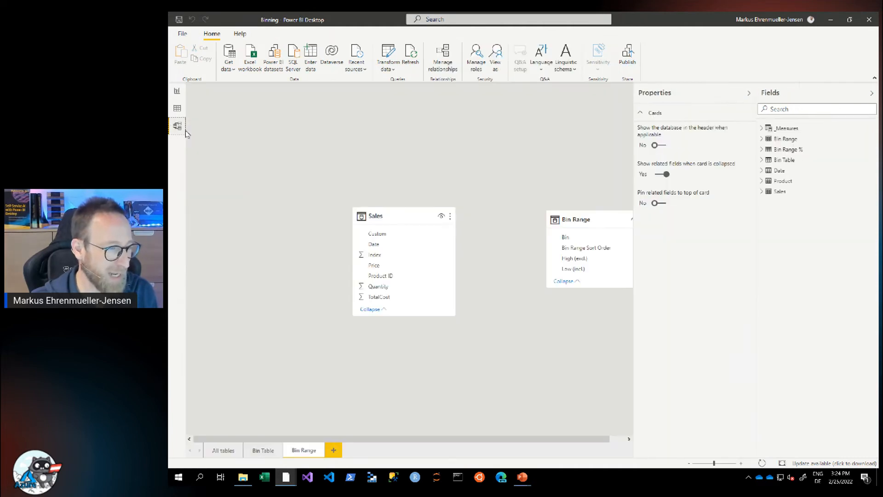
{"action": "left_click", "coordinate": [270, 450]}
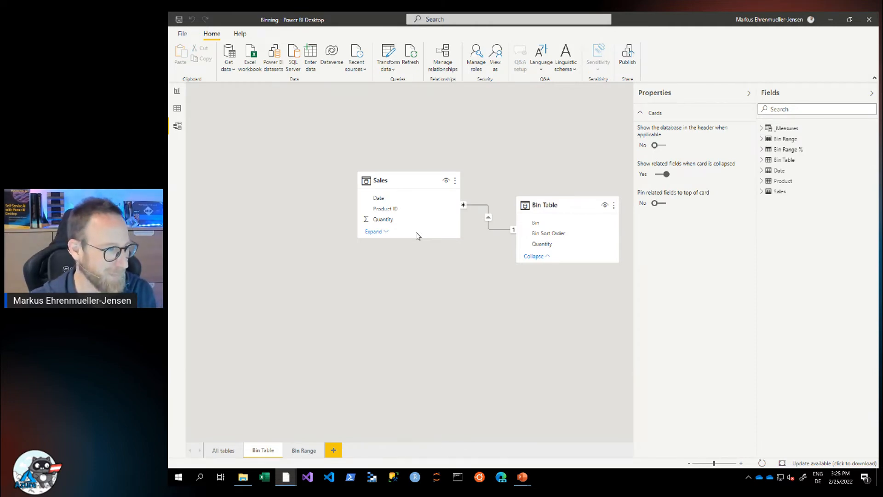
{"action": "left_click", "coordinate": [180, 92]}
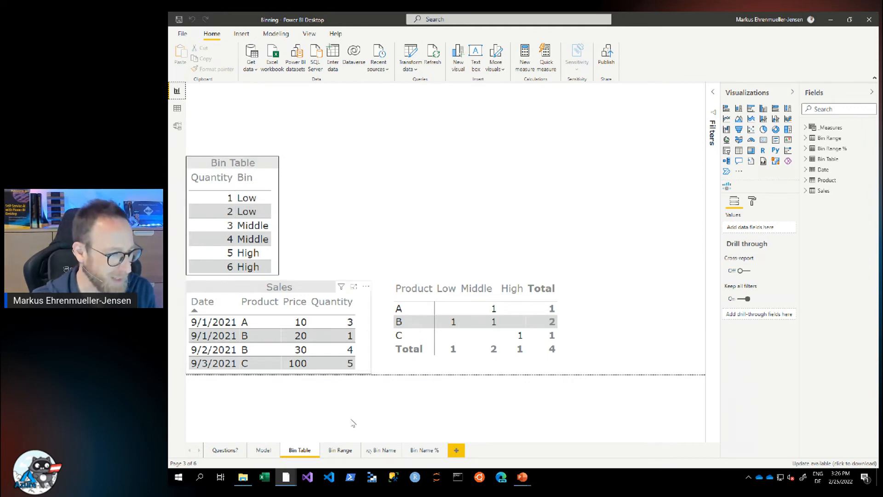
- Open the Bin Range page and examine the product-by-bin matrix and the outer SUMX and FILTER of the Bin Count measure
{"action": "left_click", "coordinate": [340, 450]}
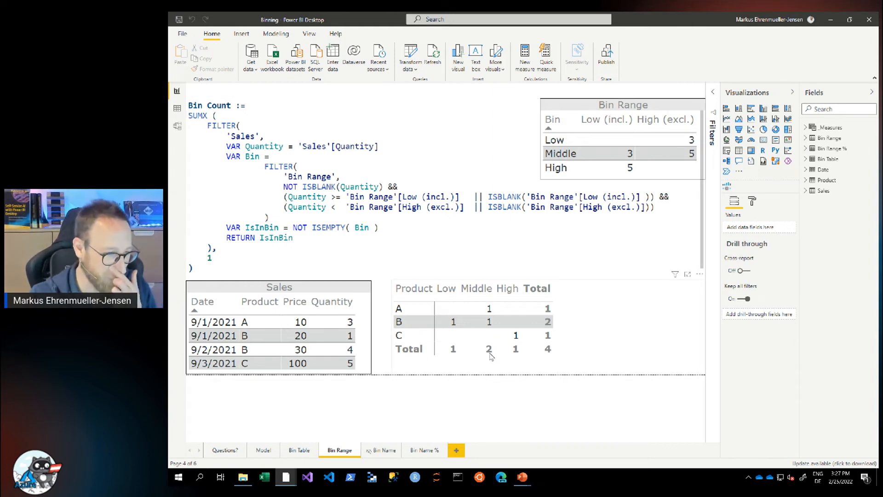
{"action": "left_click", "coordinate": [578, 302]}
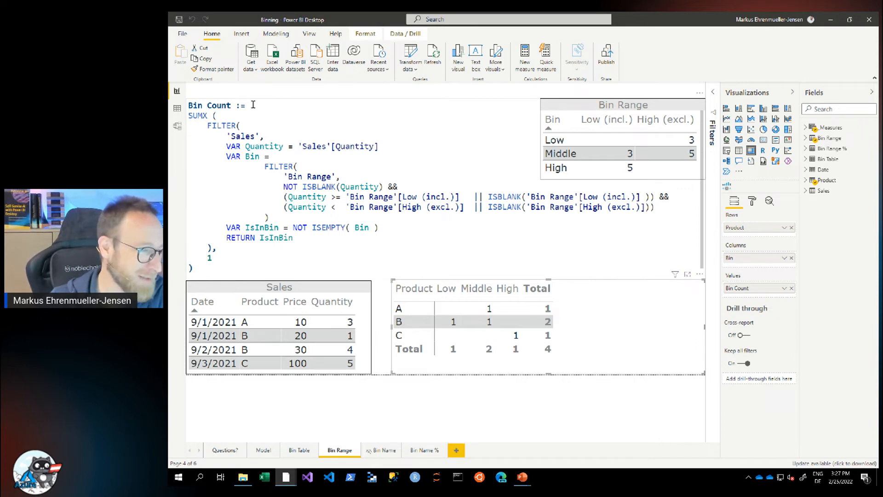
{"action": "double_click", "coordinate": [198, 115]}
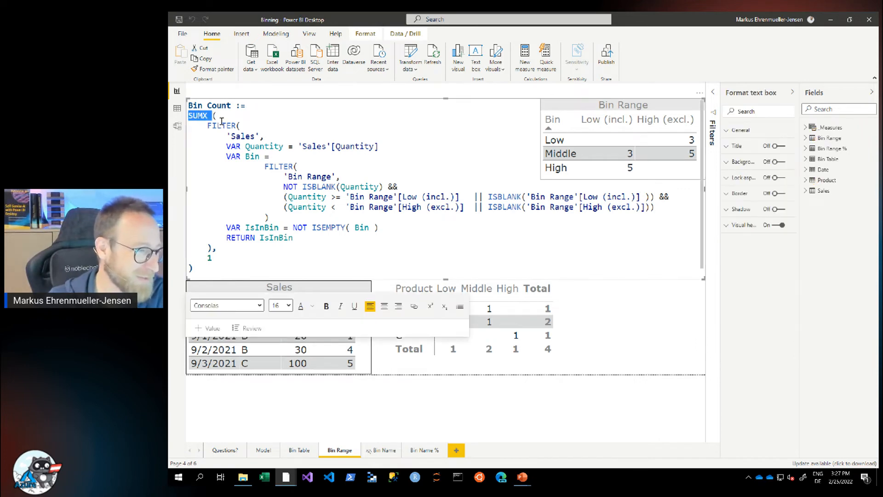
{"action": "left_click_drag", "start_coordinate": [207, 125], "coordinate": [261, 244]}
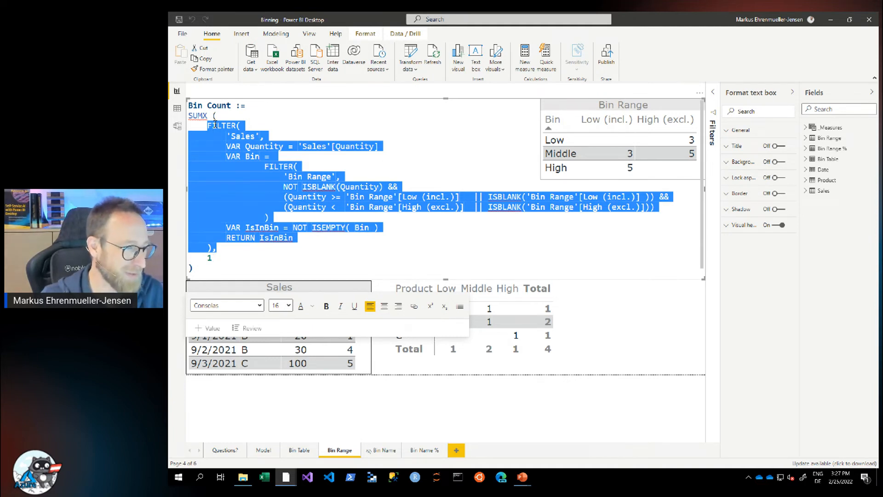
{"action": "left_click", "coordinate": [215, 126]}
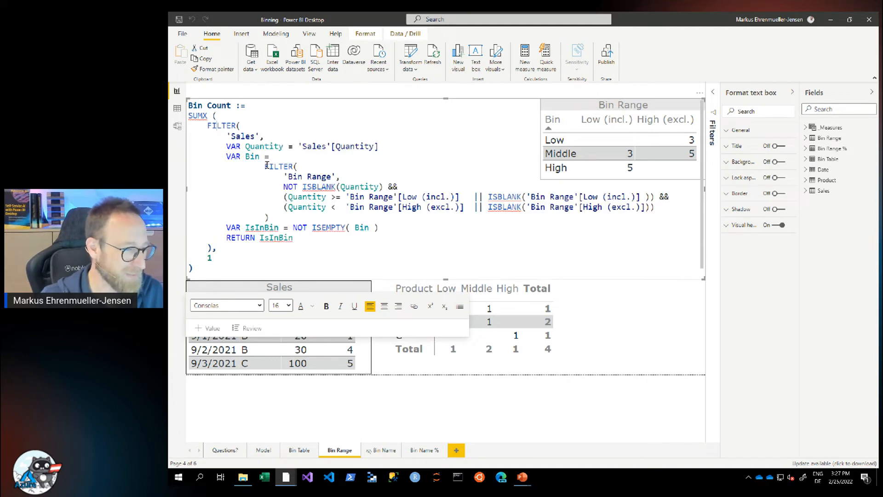
- Examine the inner FILTER of Bin Count, highlighting the 'Bin Range' table and the NOT ISBLANK(Quantity) condition
{"action": "left_click_drag", "start_coordinate": [266, 166], "coordinate": [286, 217]}
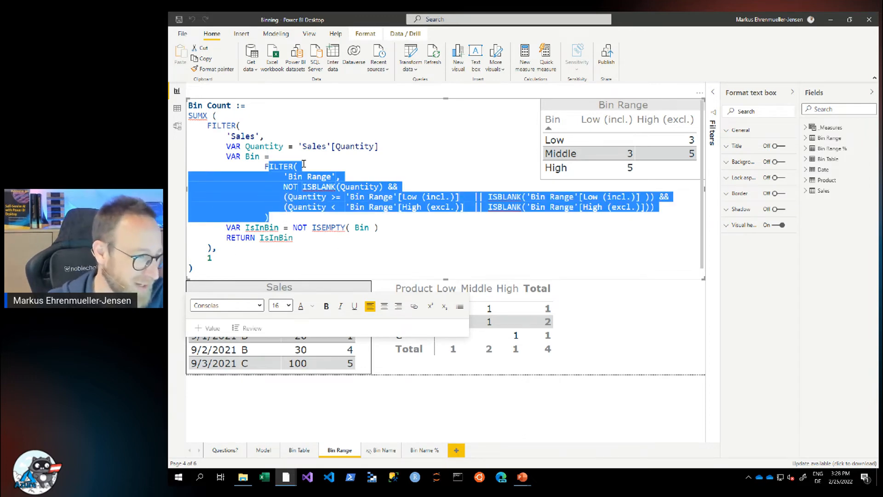
{"action": "left_click", "coordinate": [321, 178]}
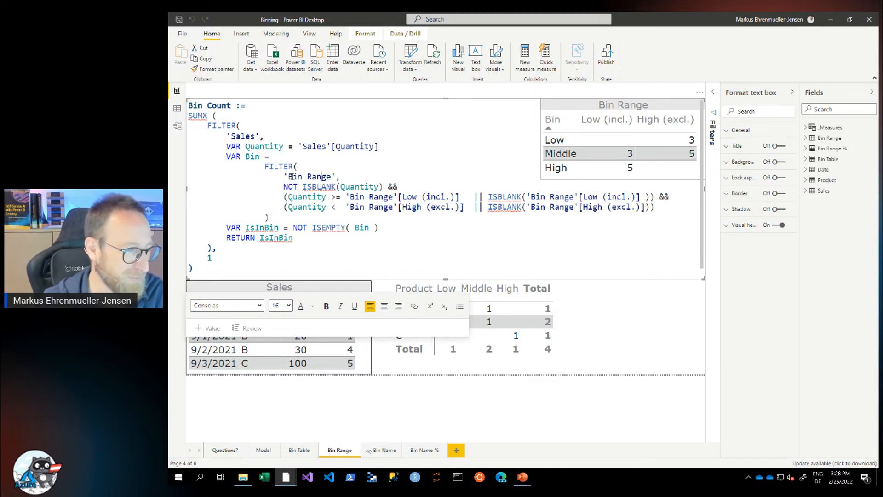
{"action": "left_click_drag", "start_coordinate": [284, 177], "coordinate": [336, 176]}
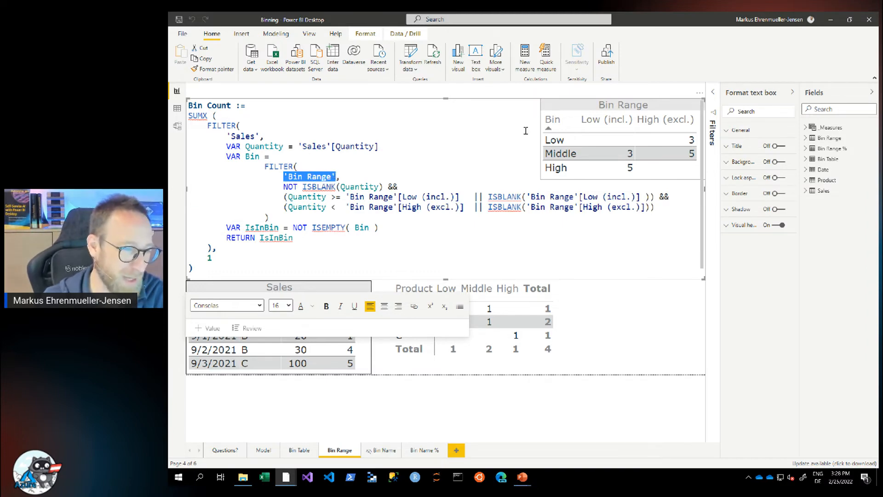
{"action": "left_click", "coordinate": [363, 187]}
{"action": "left_click_drag", "start_coordinate": [284, 187], "coordinate": [385, 186]}
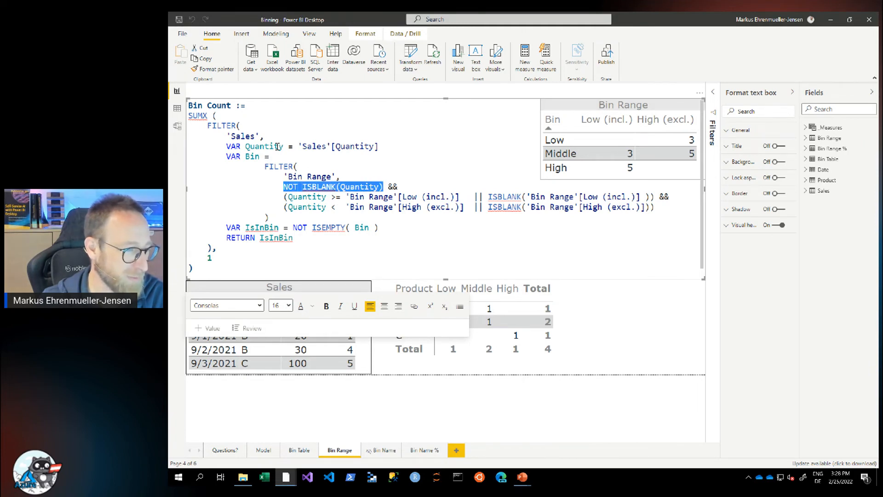
{"action": "left_click", "coordinate": [384, 189]}
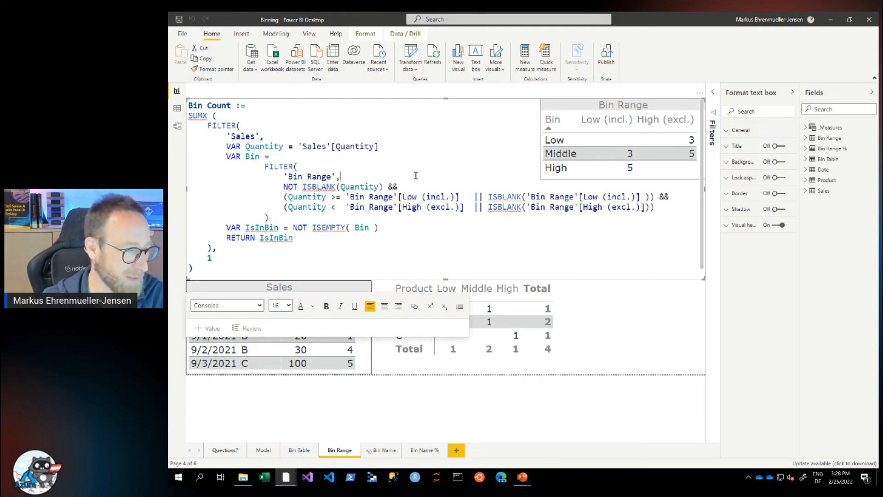
{"action": "double_click", "coordinate": [359, 186]}
{"action": "left_click", "coordinate": [377, 187]}
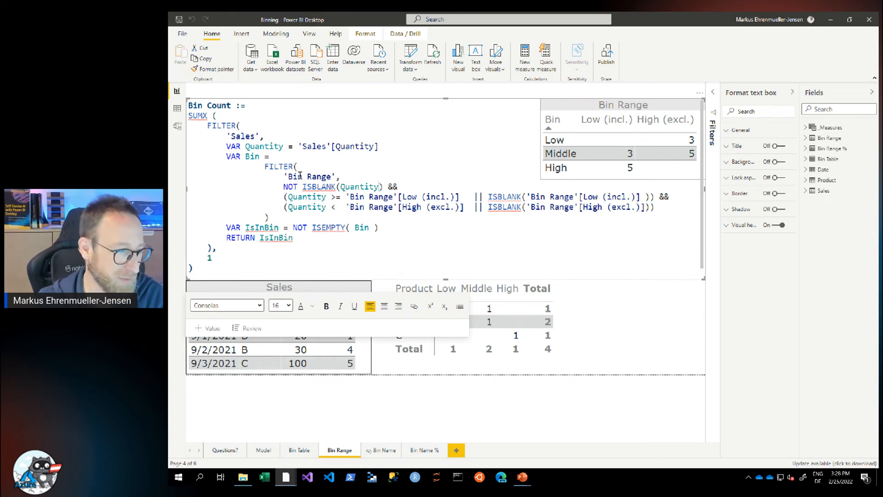
{"action": "left_click", "coordinate": [388, 187]}
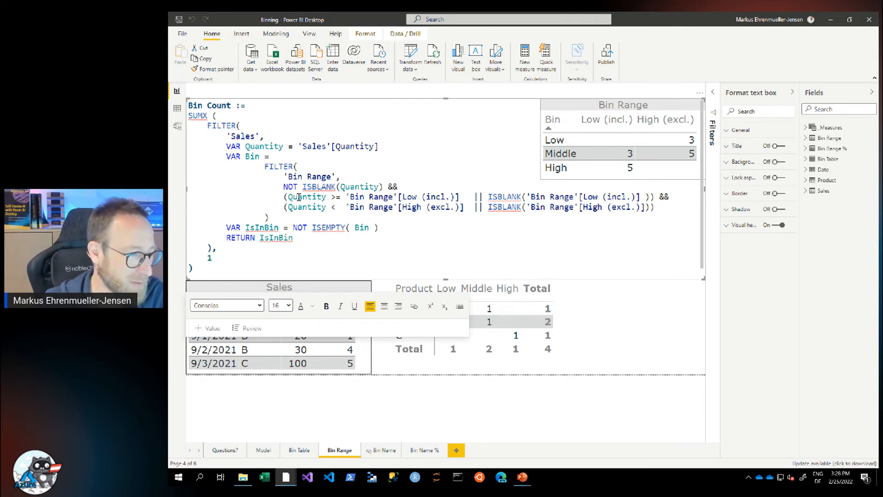
- Examine Bin Count's lower-bound condition, highlighting the Low (incl.) comparison and its ISBLANK alternative
{"action": "left_click_drag", "start_coordinate": [349, 197], "coordinate": [462, 197]}
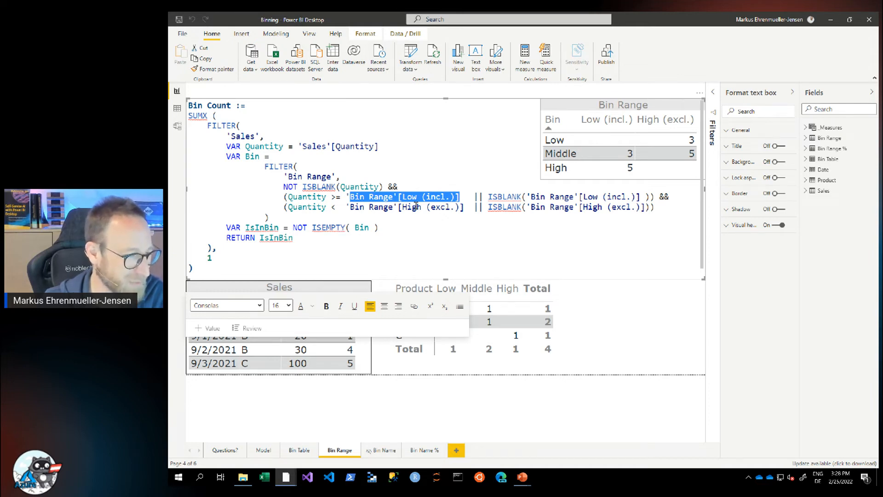
{"action": "left_click_drag", "start_coordinate": [488, 197], "coordinate": [642, 196]}
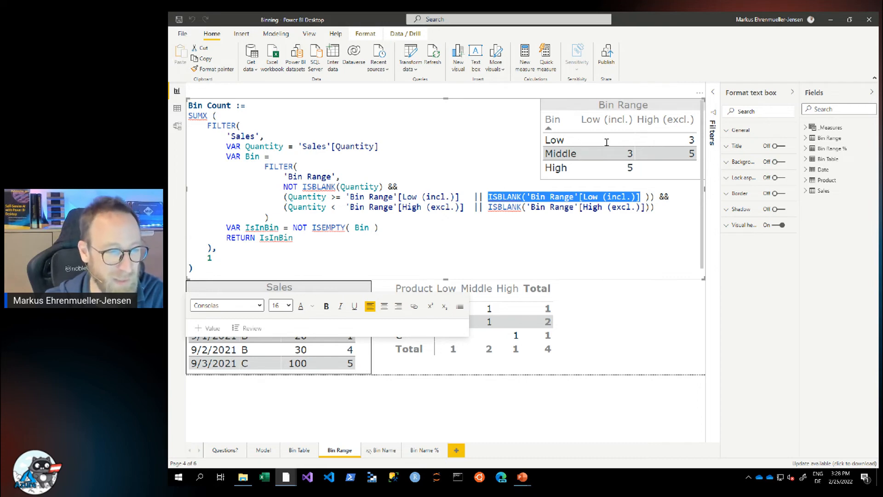
{"action": "left_click_drag", "start_coordinate": [659, 196], "coordinate": [670, 197]}
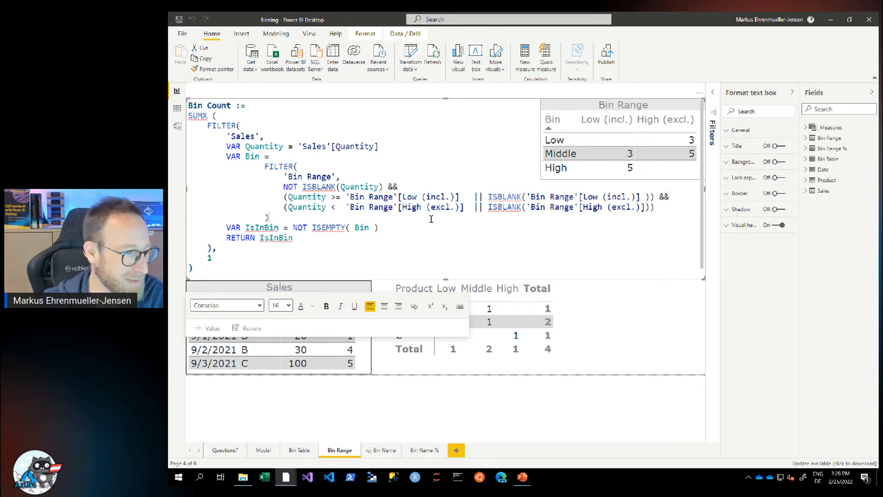
- Examine Bin Count's upper-bound condition, highlighting the ISBLANK alternative for High (excl.) and the complete inner FILTER over 'Bin Range'
{"action": "left_click_drag", "start_coordinate": [313, 207], "coordinate": [671, 206]}
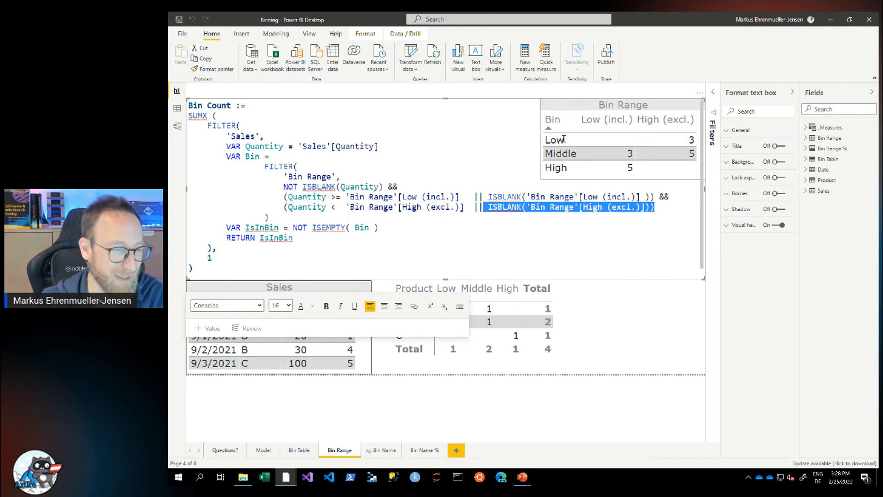
{"action": "left_click", "coordinate": [306, 195]}
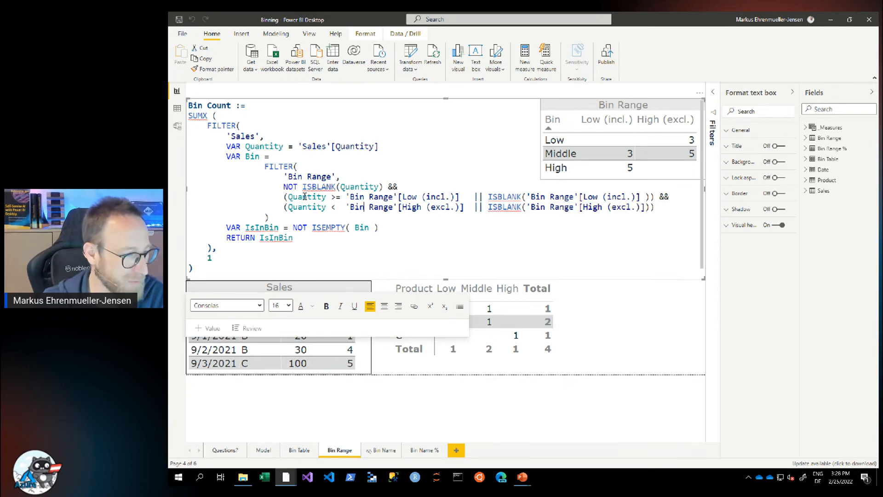
{"action": "left_click_drag", "start_coordinate": [265, 166], "coordinate": [293, 216]}
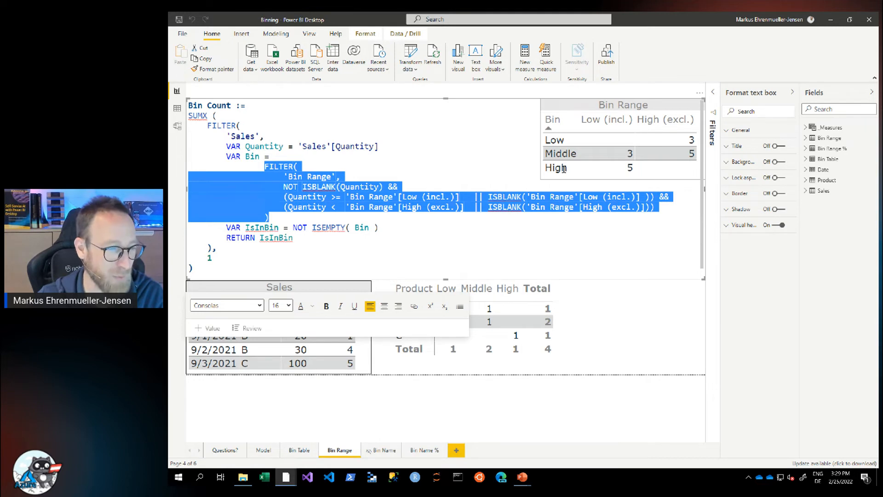
{"action": "left_click", "coordinate": [336, 221]}
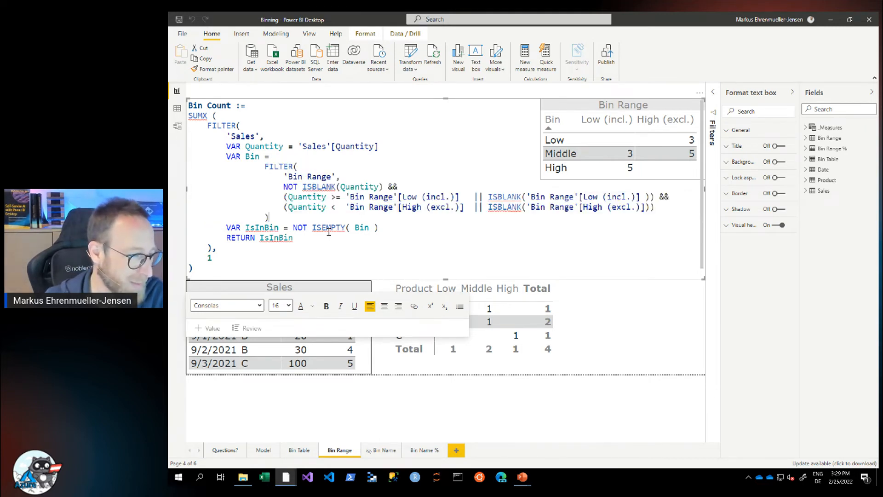
- Examine how Bin Count tests the bin, highlighting NOT ISEMPTY( Bin ), the Bin variable, the returned IsInBin and the outer FILTER
{"action": "left_click", "coordinate": [294, 227]}
{"action": "left_click", "coordinate": [438, 226], "text": "shift"}
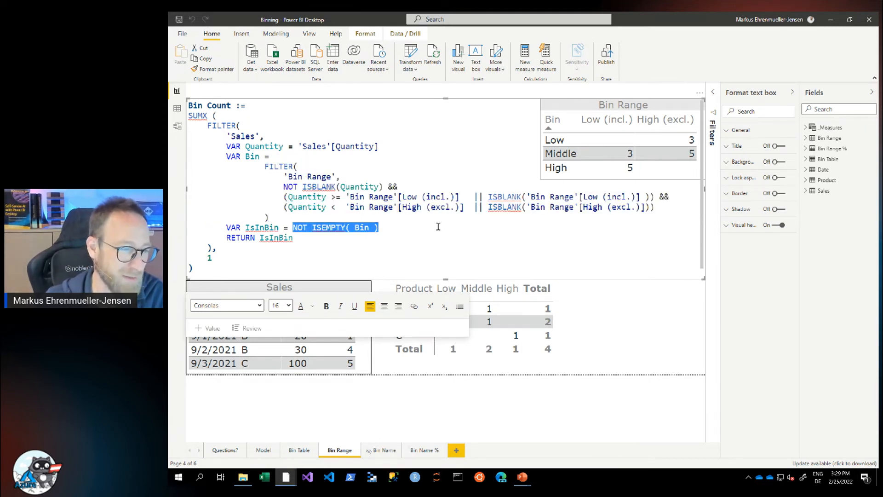
{"action": "double_click", "coordinate": [252, 157]}
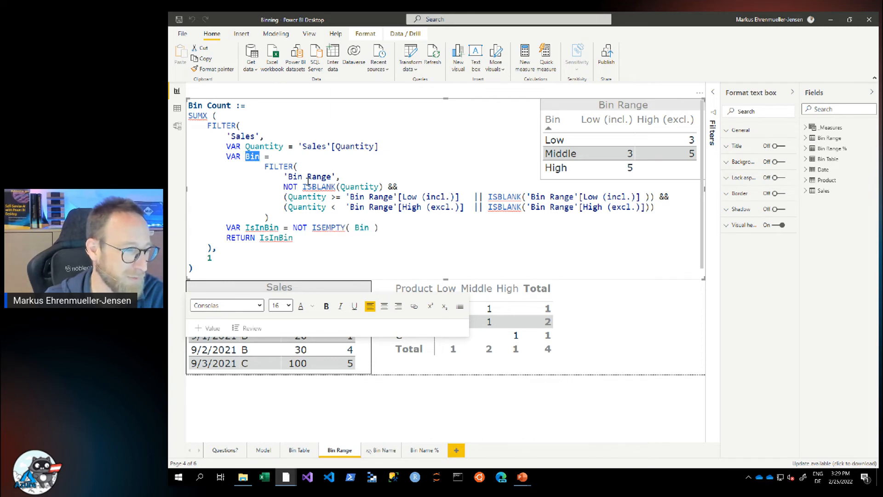
{"action": "left_click_drag", "start_coordinate": [293, 227], "coordinate": [420, 228]}
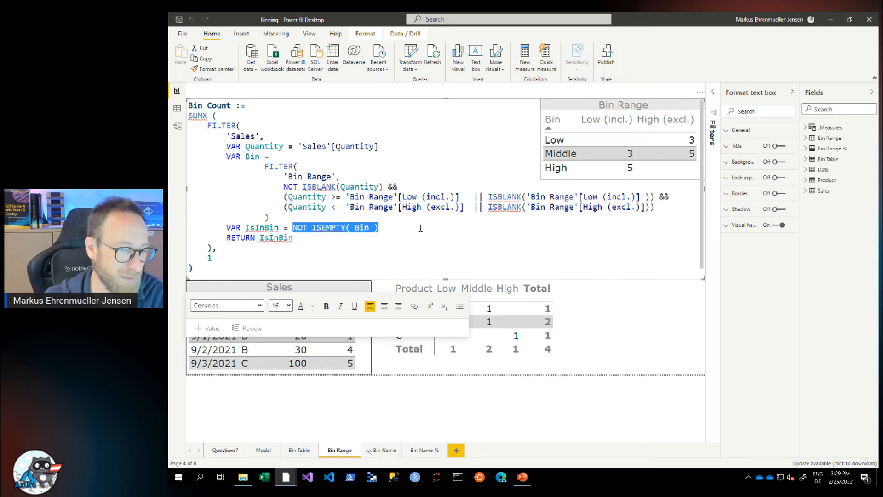
{"action": "left_click", "coordinate": [306, 226]}
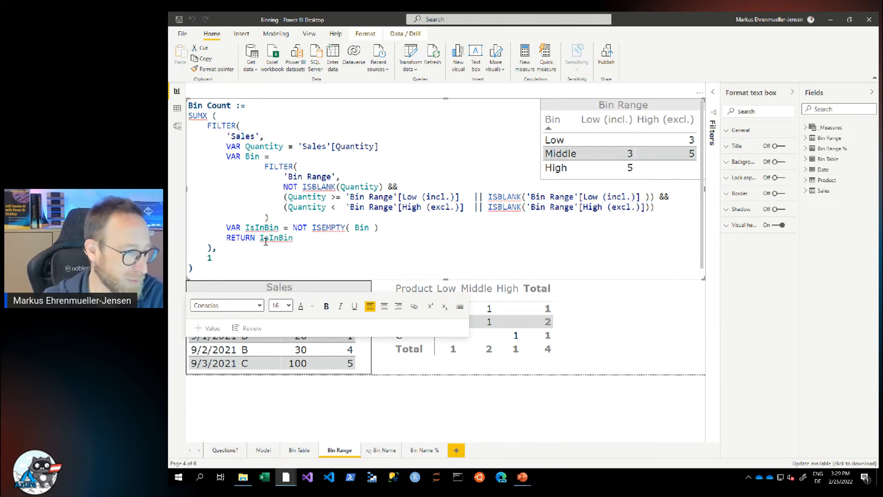
{"action": "double_click", "coordinate": [276, 238]}
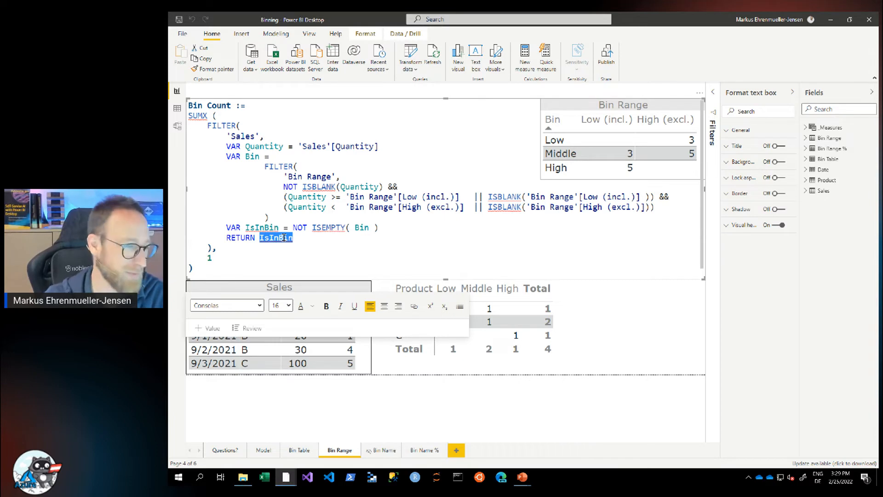
{"action": "left_click_drag", "start_coordinate": [216, 249], "coordinate": [207, 125]}
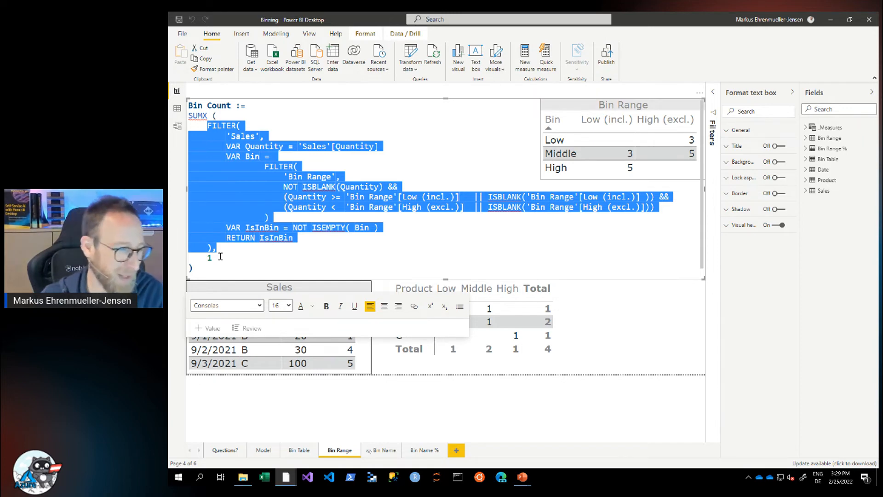
{"action": "left_click", "coordinate": [366, 228]}
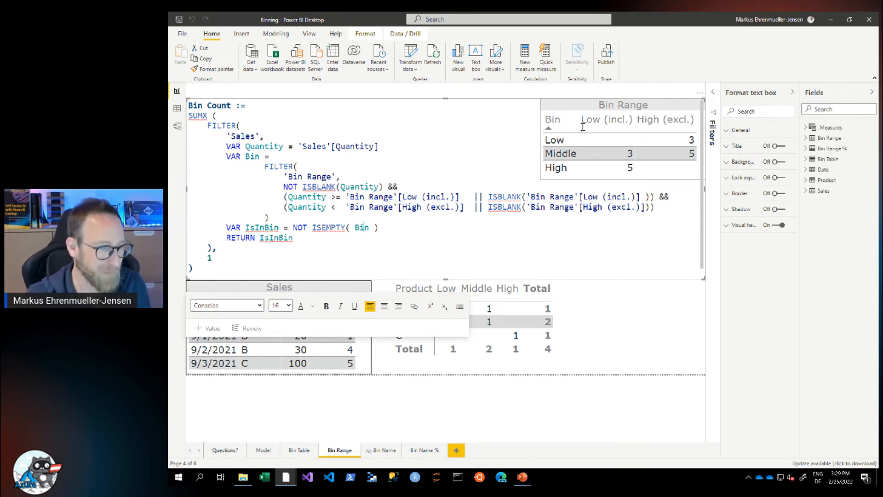
- Switch to the PowerPoint slide show and advance to the Key-value-pair model slide, revealing its definitions of Key and Value
{"action": "key", "text": "alt+Tab"}
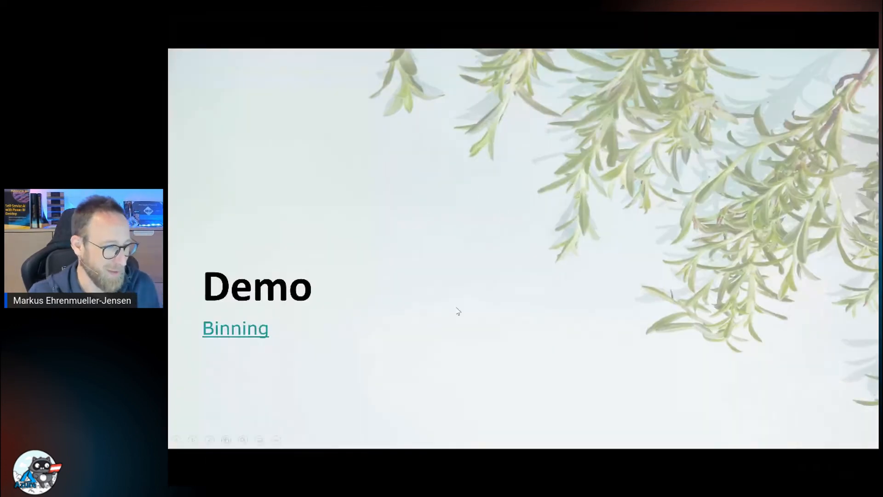
{"action": "left_click", "coordinate": [524, 306]}
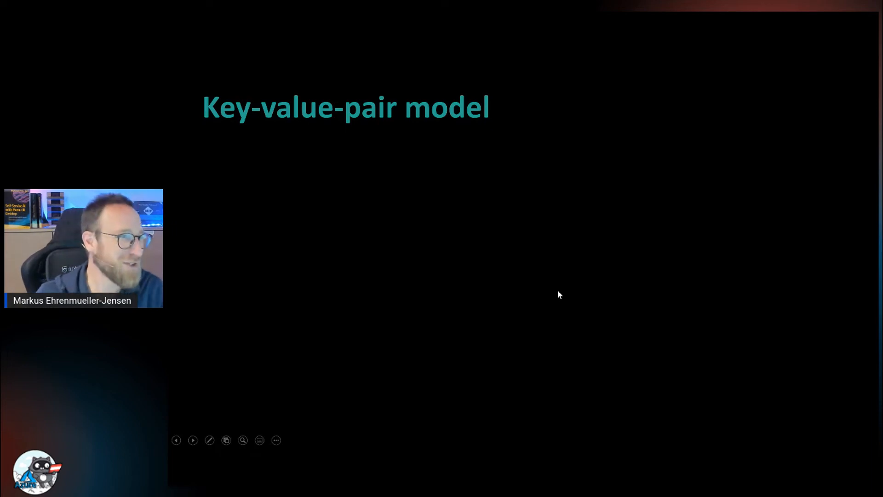
{"action": "left_click", "coordinate": [595, 247]}
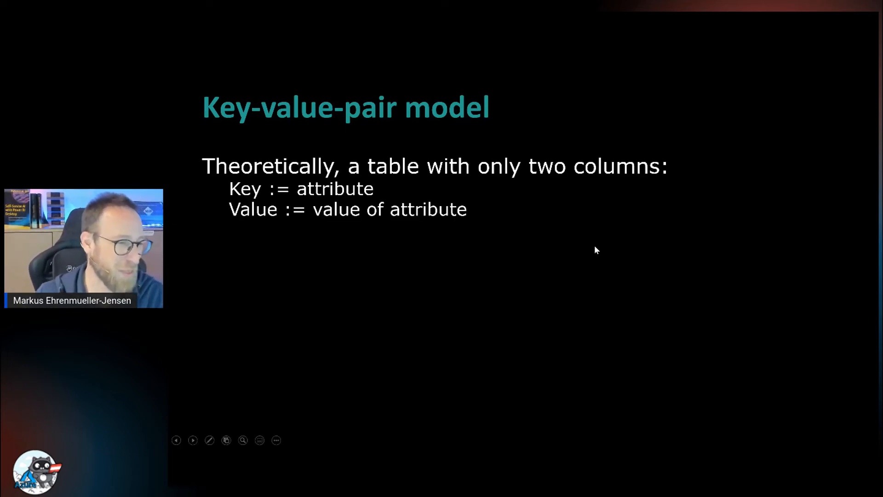
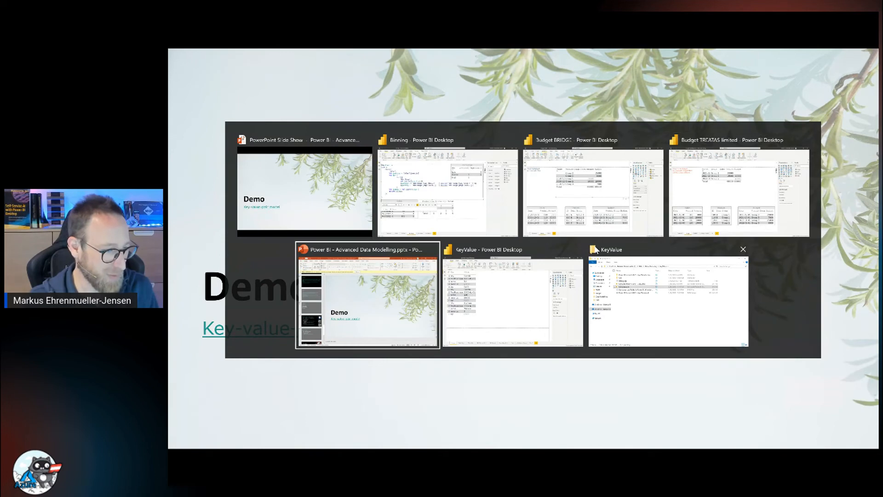
- Switch from the slide show to the KeyValue report in Power BI Desktop
{"action": "key", "text": "alt+shift+Tab"}
{"action": "key", "text": "alt+shift+Tab"}
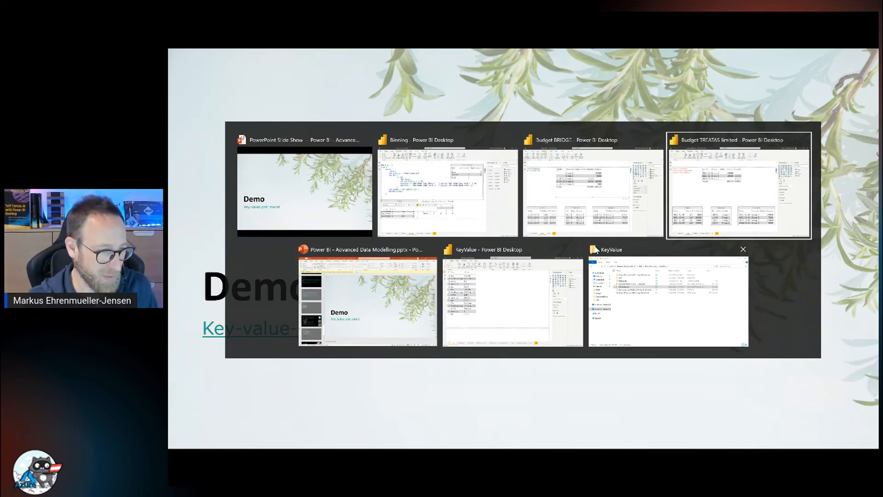
{"action": "key", "text": "alt+Tab"}
{"action": "key", "text": "alt+Tab"}
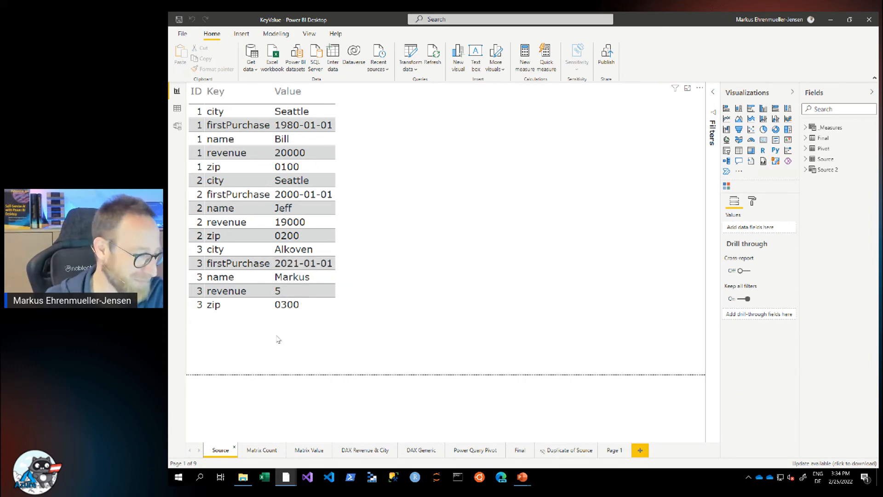
- On the Matrix Count page, try zip and then zip with revenue in the Columns slicer, and keep only revenue selected
{"action": "left_click", "coordinate": [262, 451]}
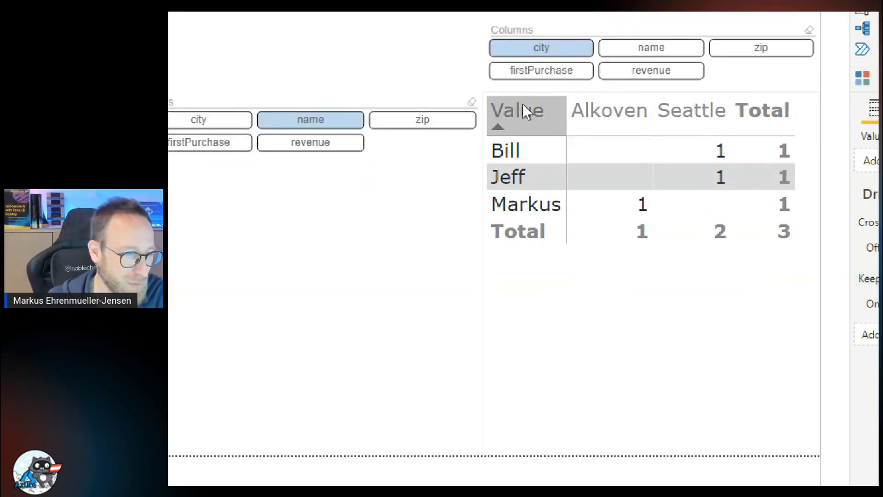
{"action": "left_click", "coordinate": [739, 59]}
{"action": "left_click", "coordinate": [541, 78]}
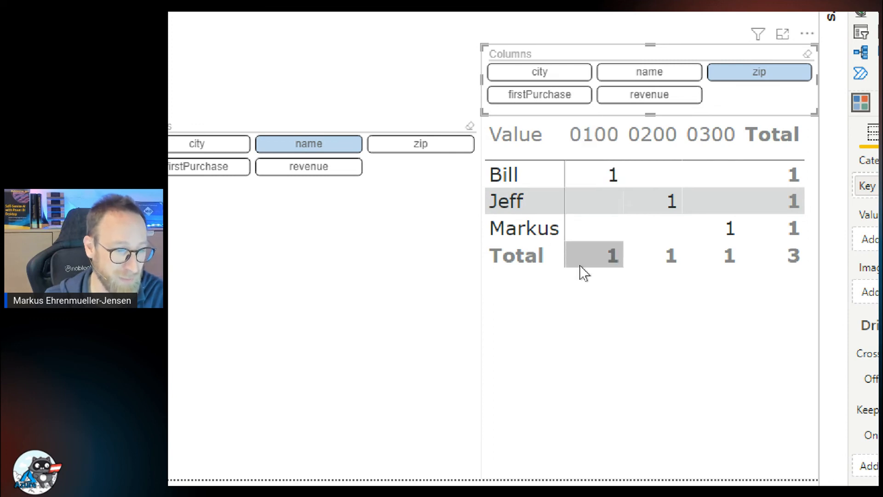
{"action": "left_click", "coordinate": [663, 98]}
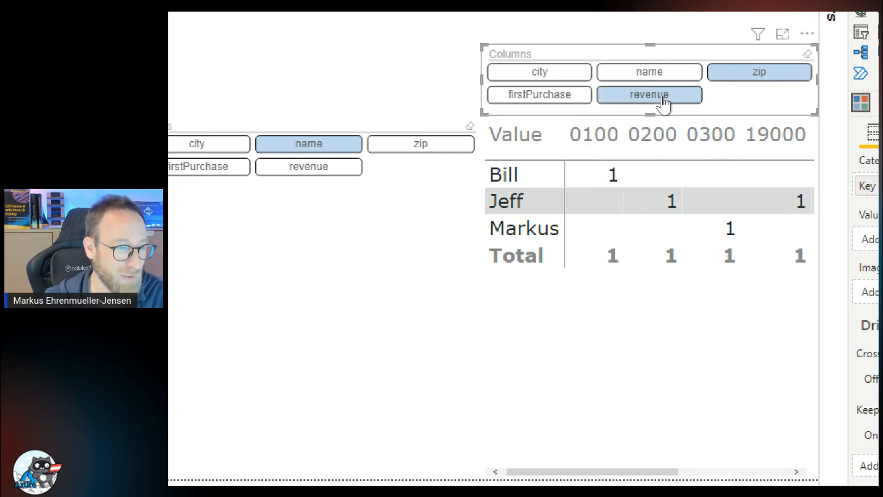
{"action": "left_click", "coordinate": [727, 77]}
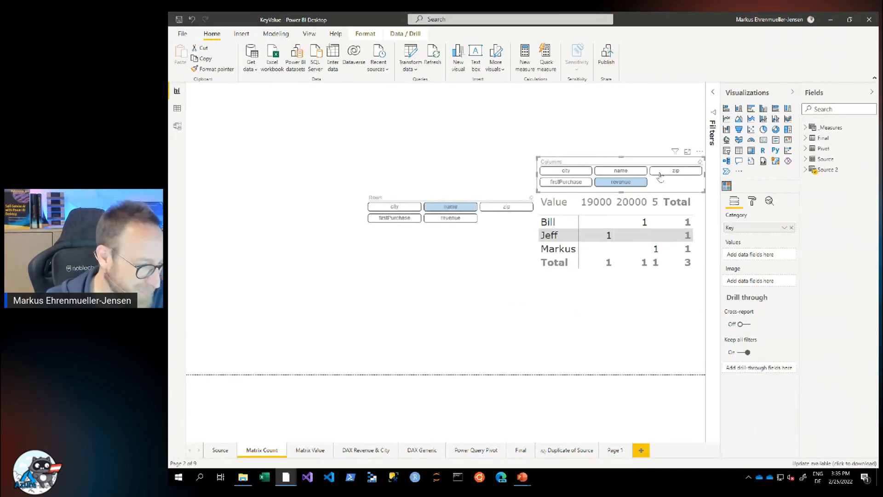
- Open the Matrix Value page and examine the matrix's row, column and value fields, including the aggregation options for First Value
{"action": "left_click", "coordinate": [317, 451]}
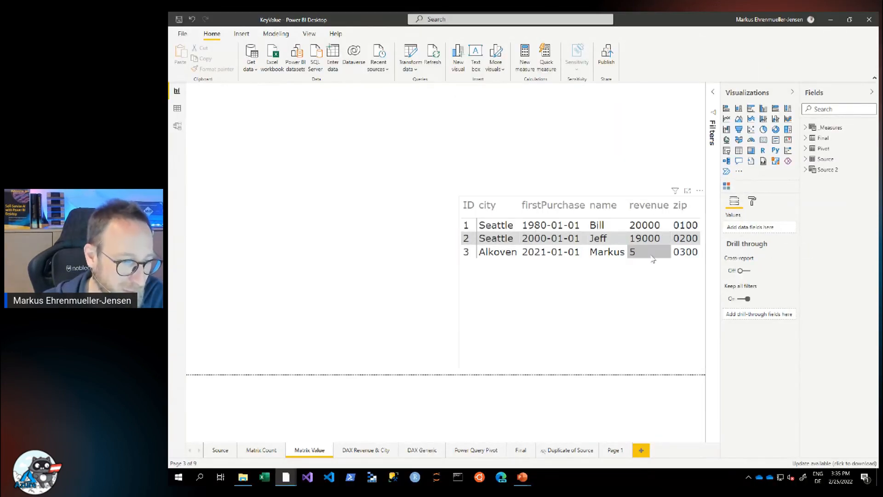
{"action": "left_click", "coordinate": [633, 252]}
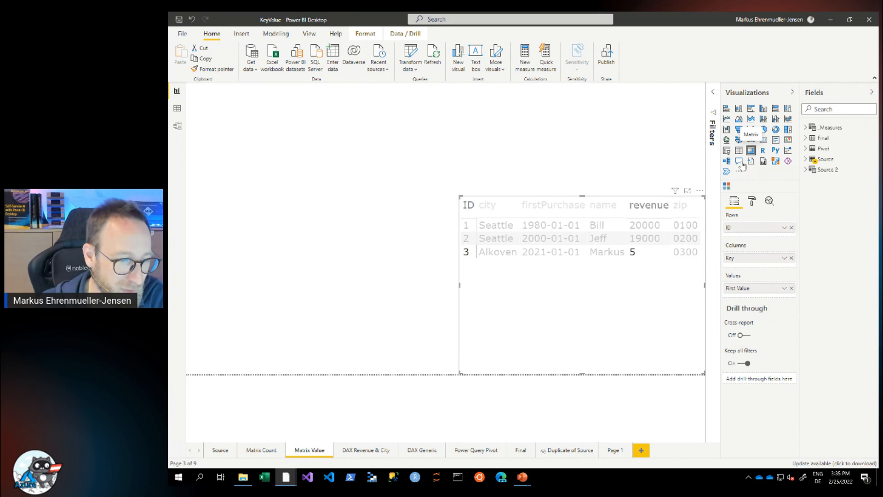
{"action": "left_click", "coordinate": [662, 276]}
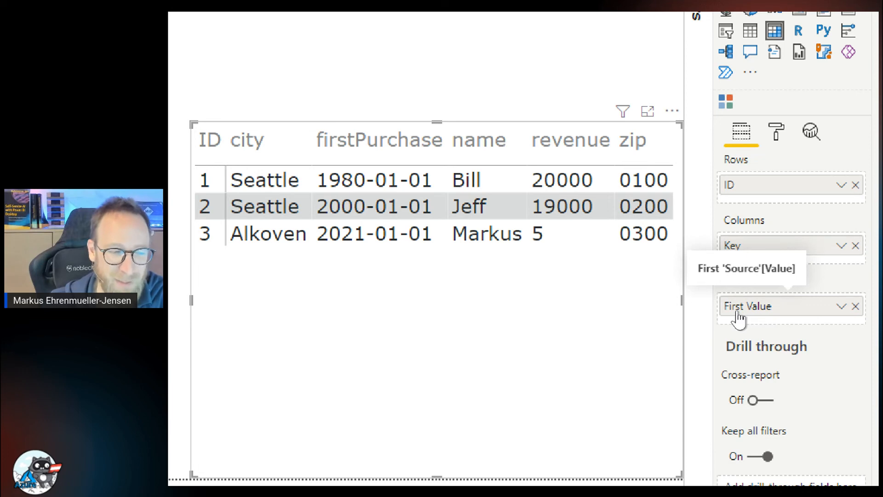
{"action": "left_click", "coordinate": [790, 306]}
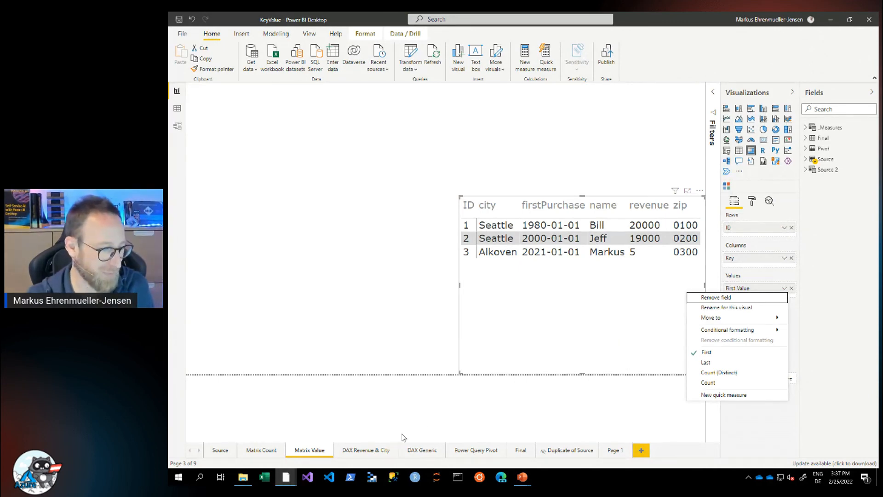
- Open the DAX Revenue & City page and display the City measure's DAX formula enlarged for reading
{"action": "left_click", "coordinate": [380, 451]}
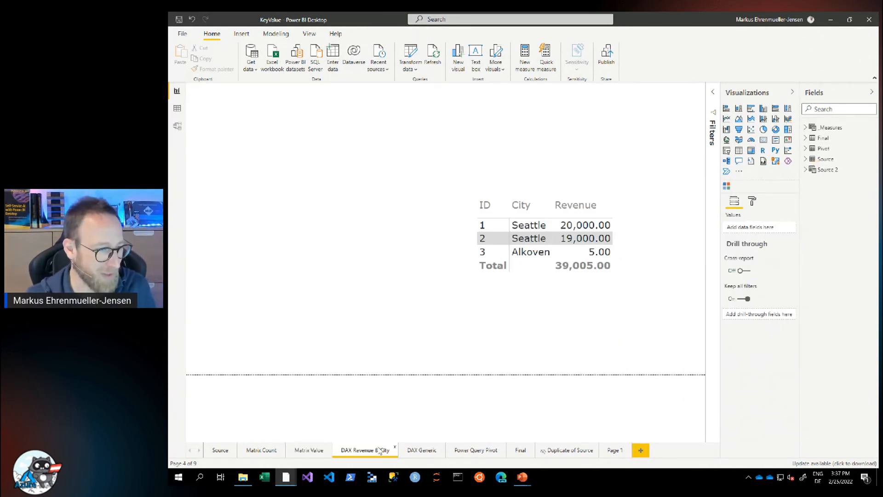
{"action": "left_click", "coordinate": [633, 268]}
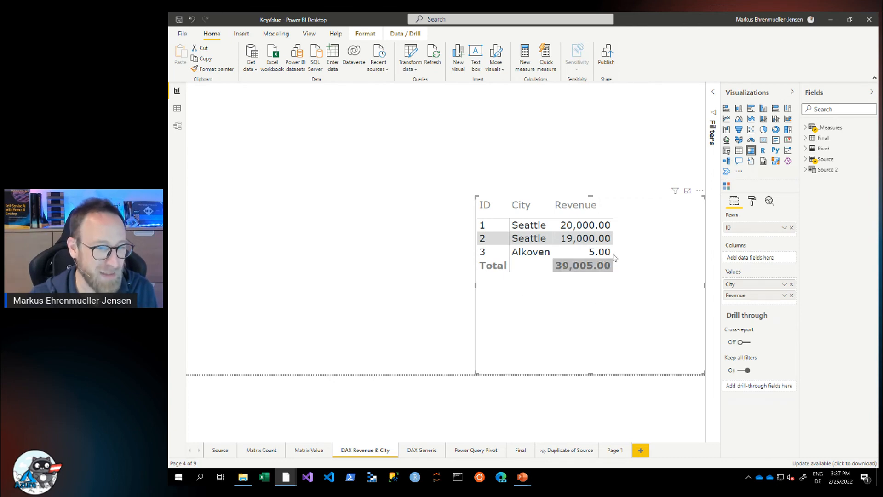
{"action": "left_click", "coordinate": [807, 128]}
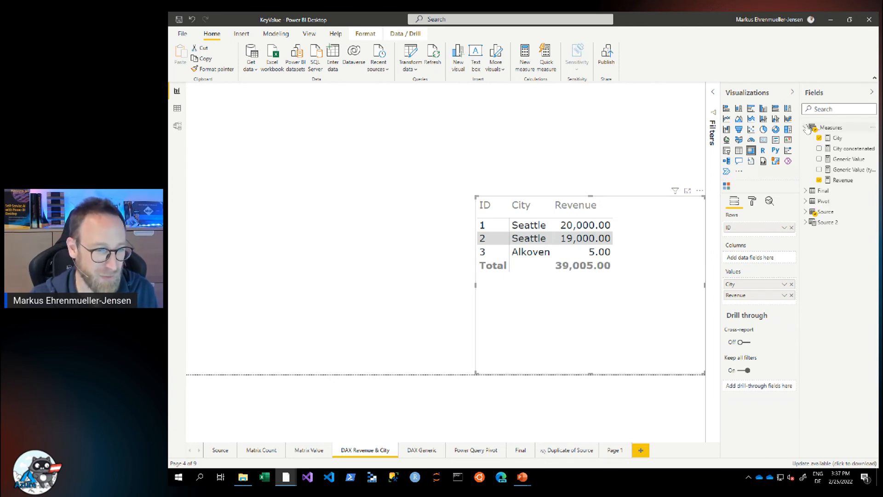
{"action": "left_click", "coordinate": [835, 139]}
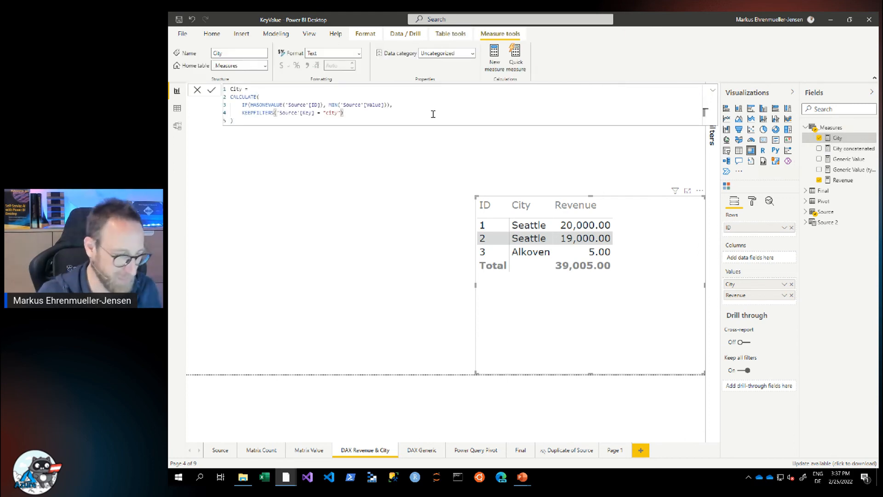
{"action": "scroll", "coordinate": [433, 114], "scroll_direction": "up", "scroll_amount": 6}
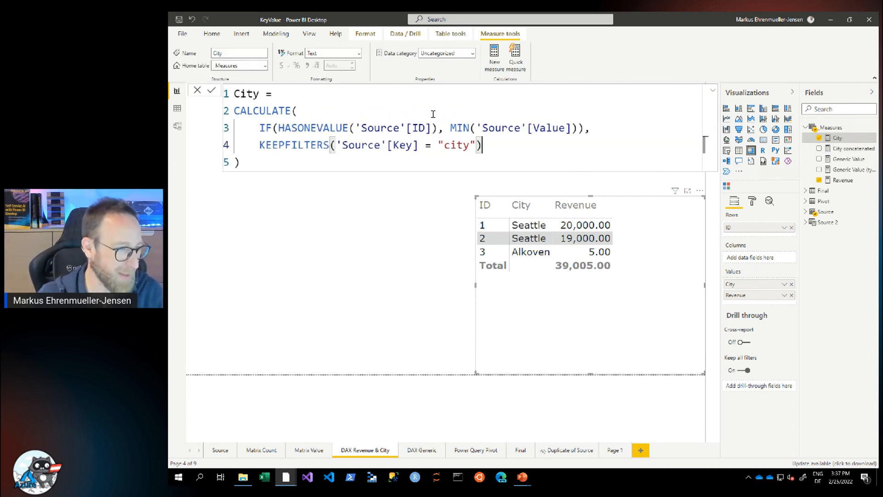
- Examine the City measure's formula: the "city" key filter, the MIN of the Source value and the HASONEVALUE check on ID
{"action": "left_click", "coordinate": [403, 144]}
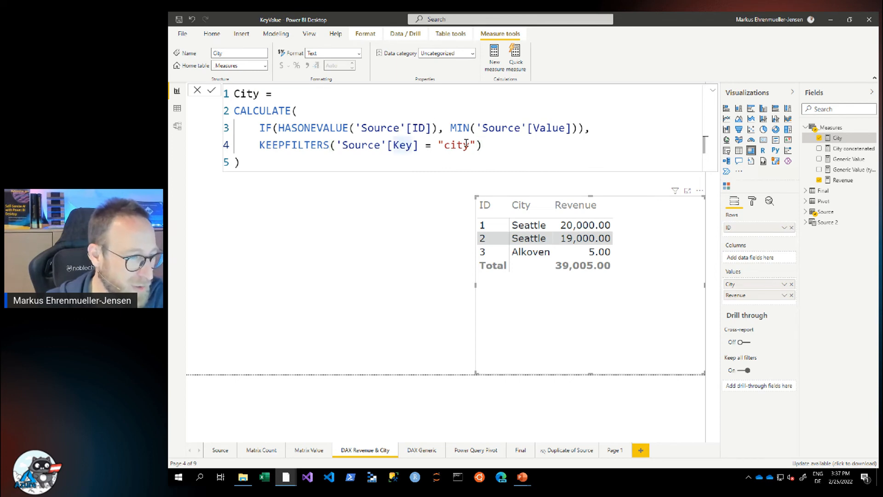
{"action": "left_click_drag", "start_coordinate": [476, 145], "coordinate": [438, 145]}
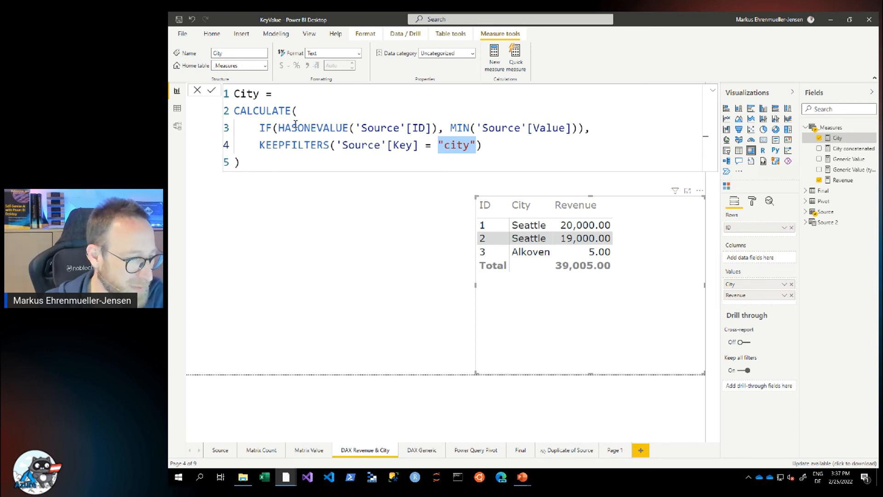
{"action": "left_click_drag", "start_coordinate": [477, 128], "coordinate": [573, 127]}
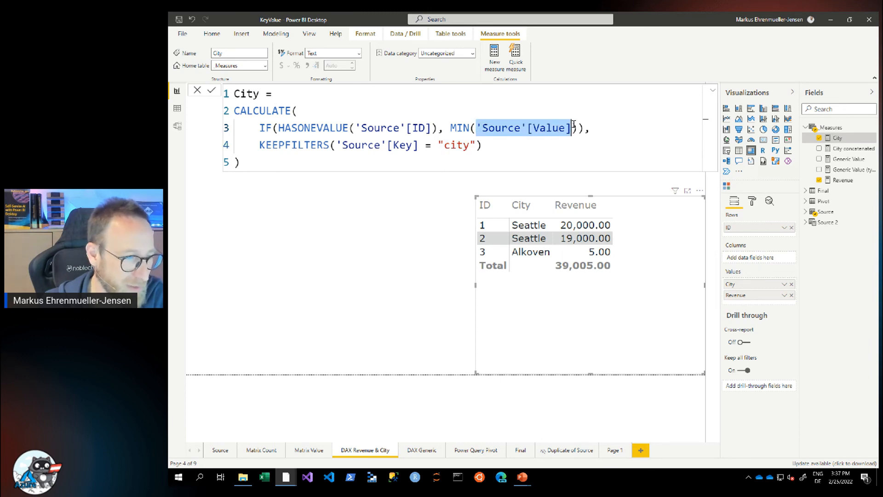
{"action": "double_click", "coordinate": [453, 129]}
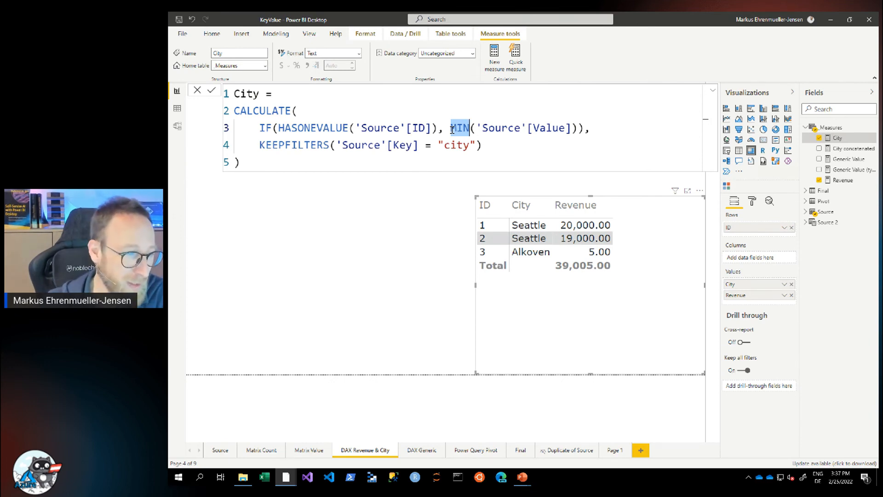
{"action": "left_click", "coordinate": [434, 129]}
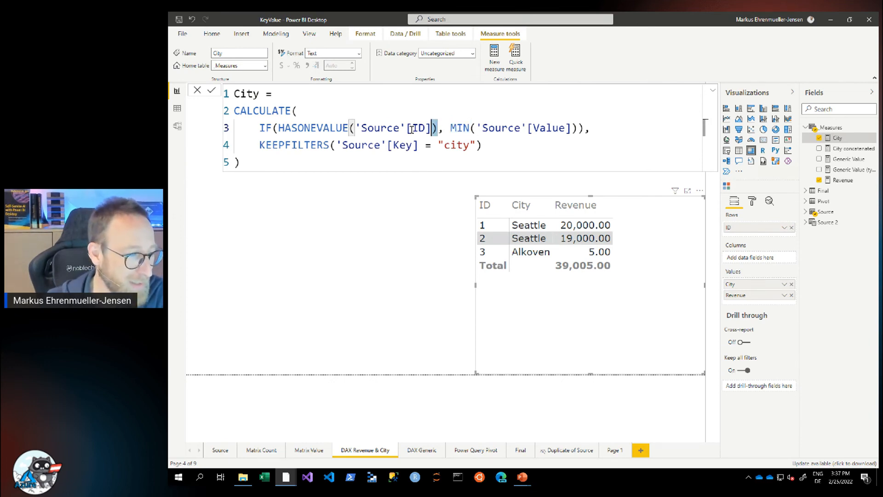
{"action": "left_click_drag", "start_coordinate": [437, 129], "coordinate": [304, 129]}
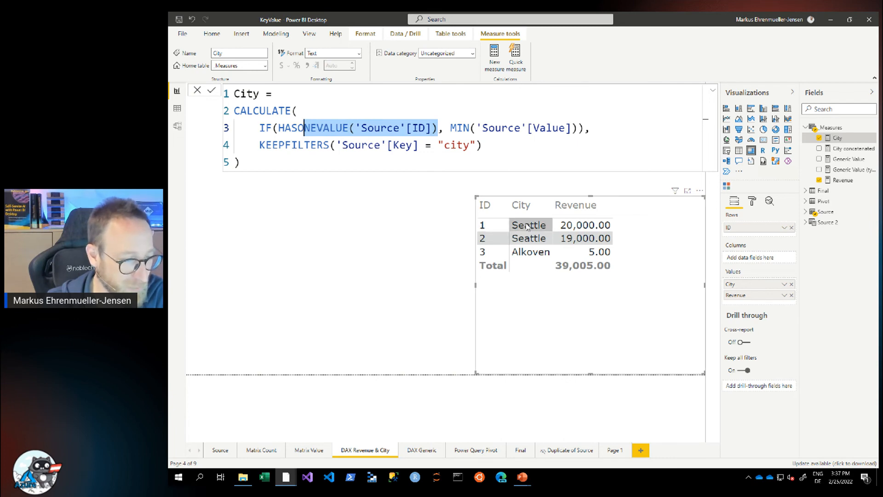
{"action": "left_click", "coordinate": [349, 144]}
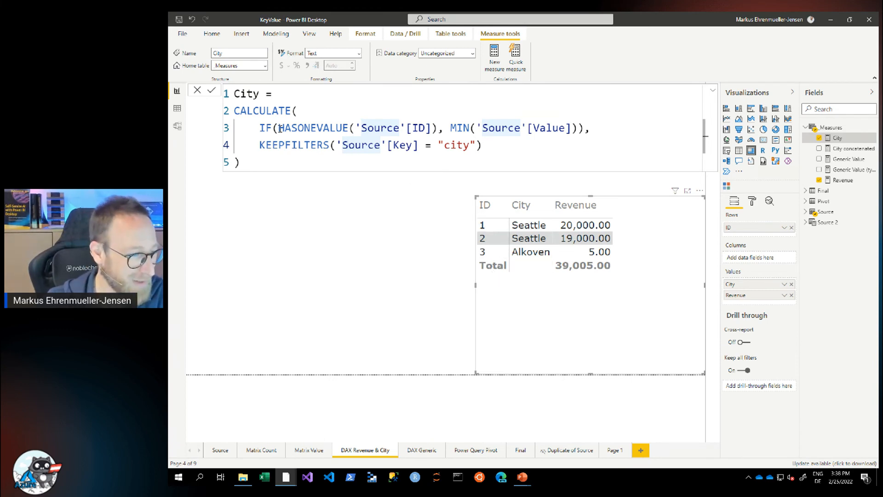
{"action": "left_click_drag", "start_coordinate": [279, 128], "coordinate": [574, 129]}
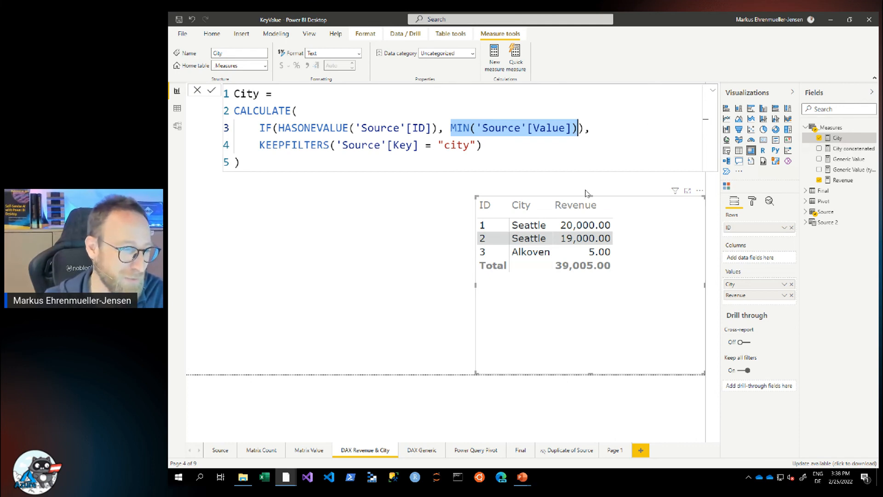
{"action": "left_click", "coordinate": [399, 220]}
- Display the Revenue measure's formula, examine its FILTER on the "revenue" key and the VALUE conversion, and collapse the formula again
{"action": "left_click", "coordinate": [843, 179]}
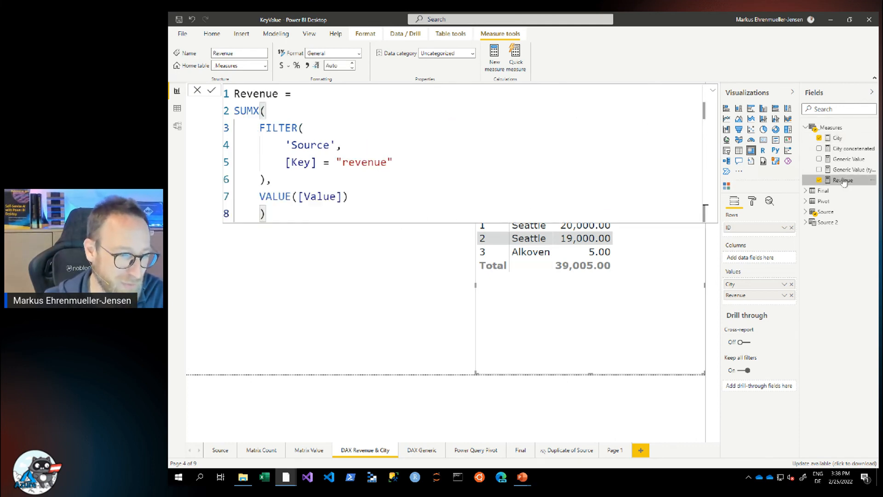
{"action": "left_click", "coordinate": [334, 145]}
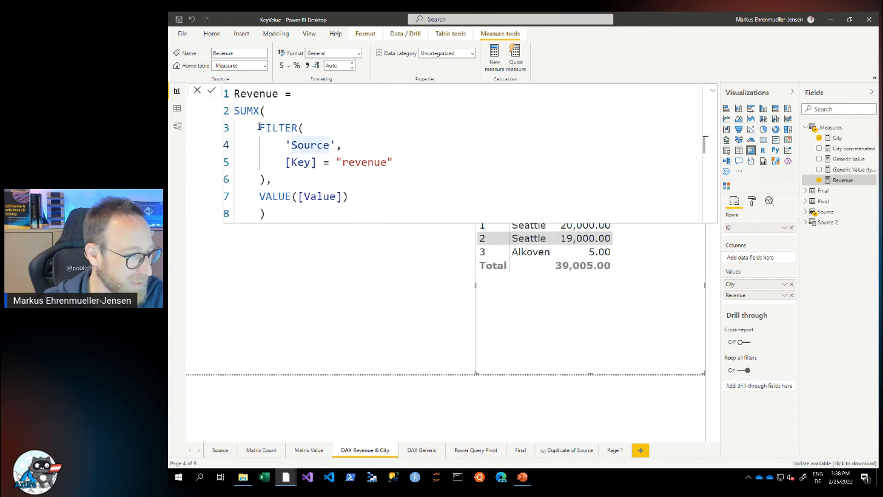
{"action": "left_click_drag", "start_coordinate": [259, 127], "coordinate": [293, 175]}
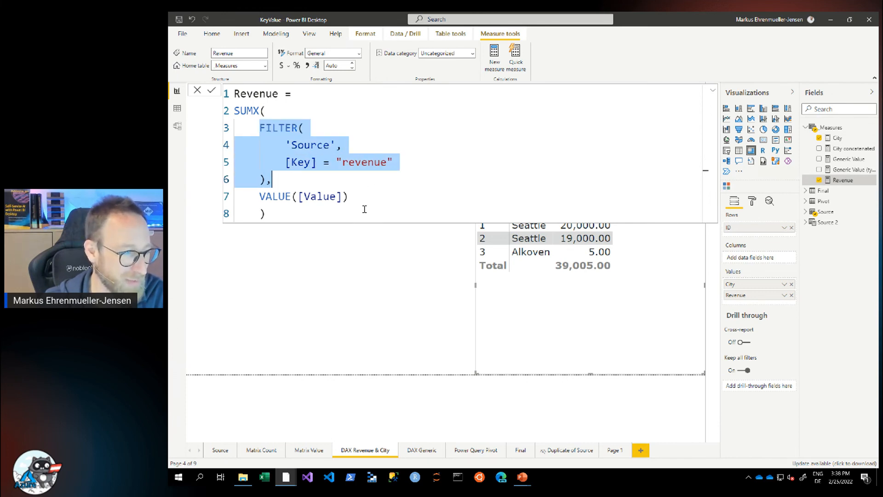
{"action": "left_click", "coordinate": [294, 197]}
{"action": "double_click", "coordinate": [273, 196]}
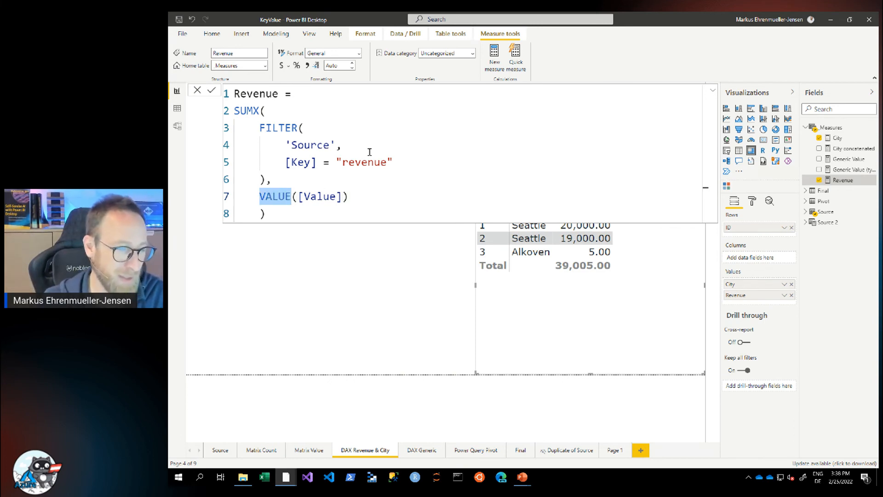
{"action": "left_click", "coordinate": [712, 90]}
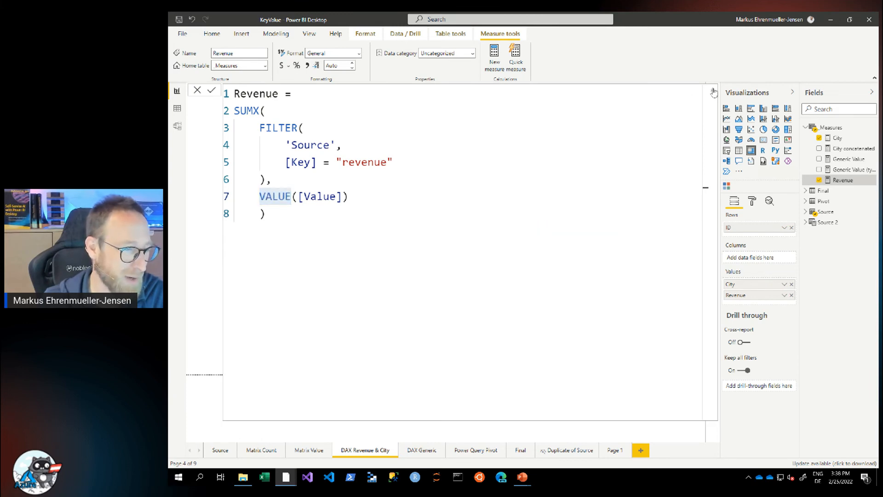
{"action": "left_click", "coordinate": [713, 91]}
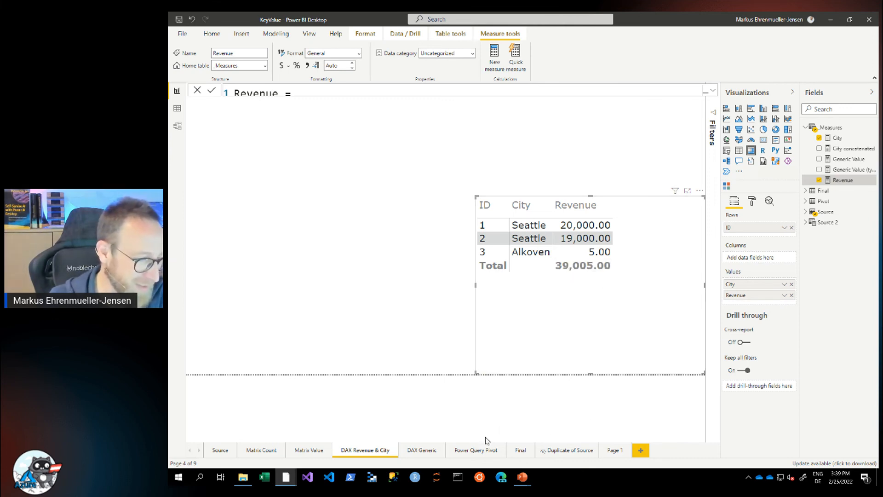
- Open the DAX Generic page, display the matrix's Generic Value measure in full and highlight its NumericColumns list
{"action": "left_click", "coordinate": [431, 452]}
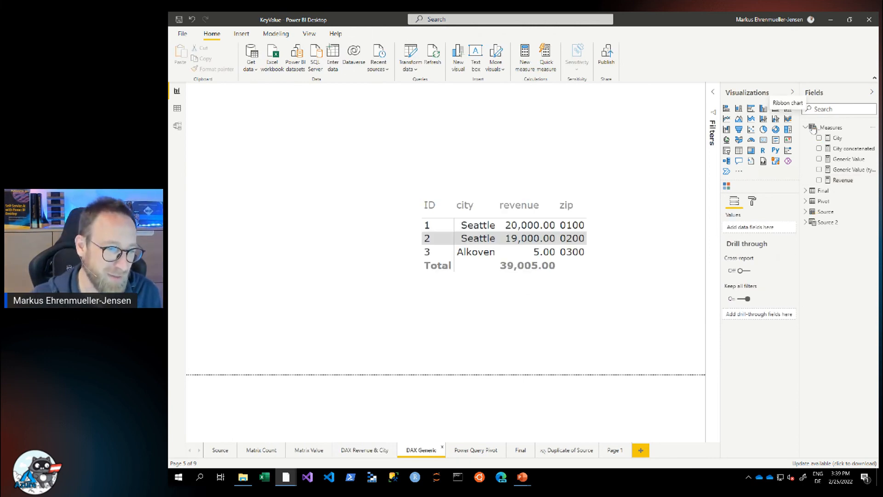
{"action": "left_click", "coordinate": [646, 245]}
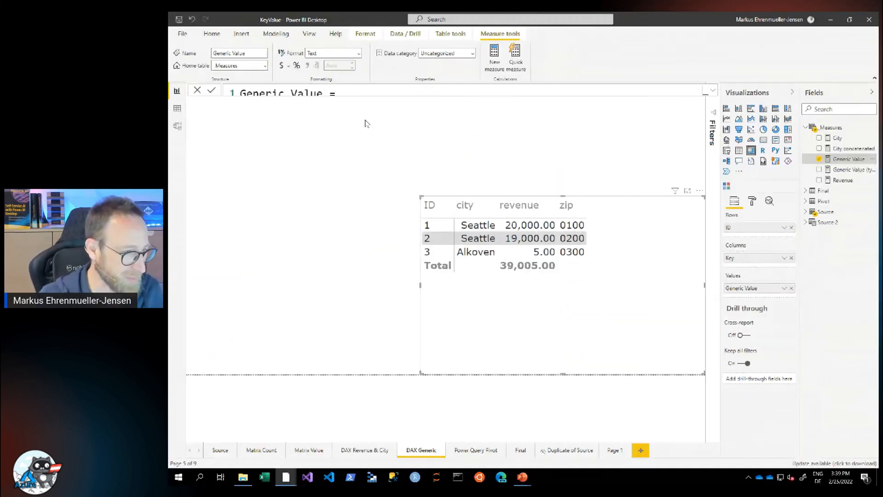
{"action": "left_click", "coordinate": [712, 92]}
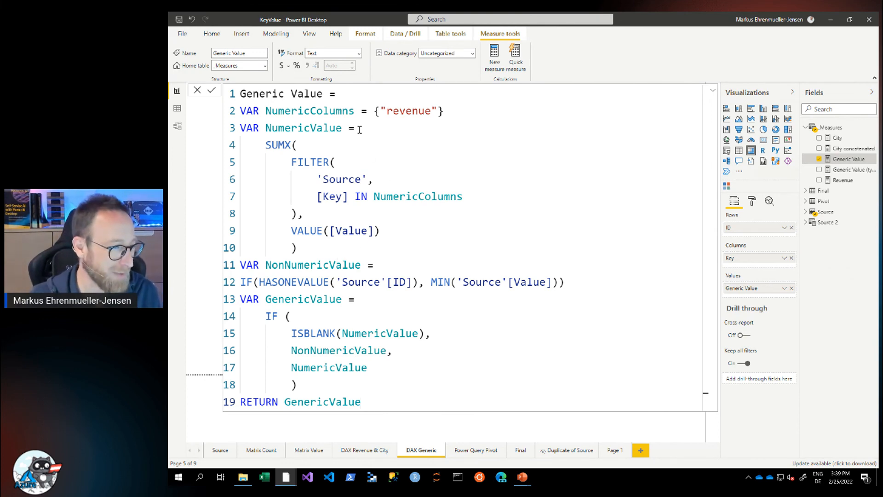
{"action": "left_click", "coordinate": [375, 112]}
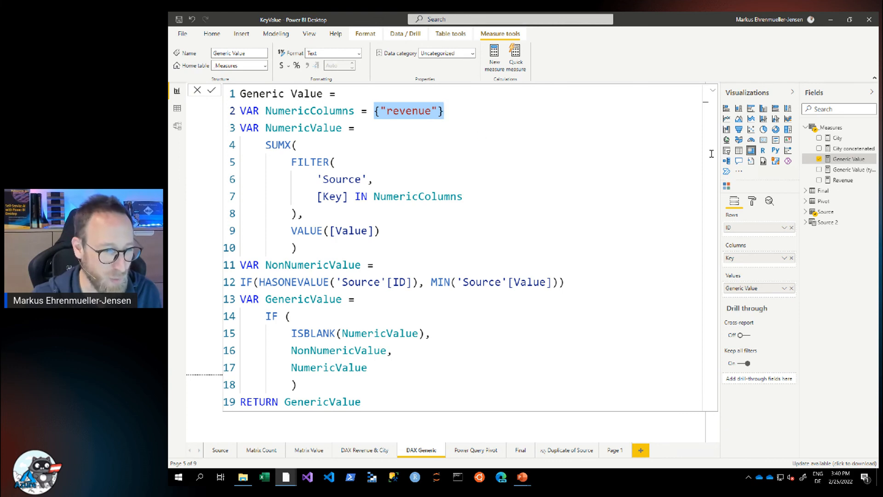
- Display the Generic Value (type) measure's formula and examine how NumericColumns is derived from the Source table's Type column
{"action": "left_click", "coordinate": [852, 169]}
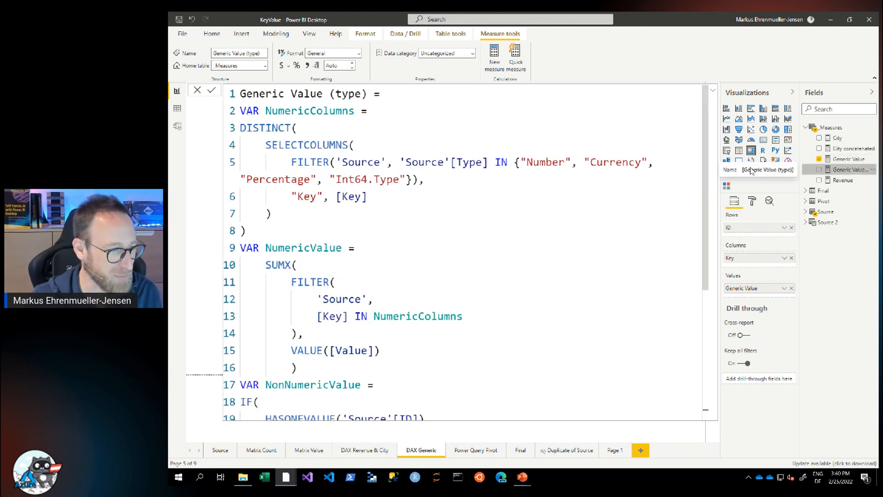
{"action": "left_click", "coordinate": [399, 163]}
{"action": "left_click_drag", "start_coordinate": [267, 110], "coordinate": [362, 110]}
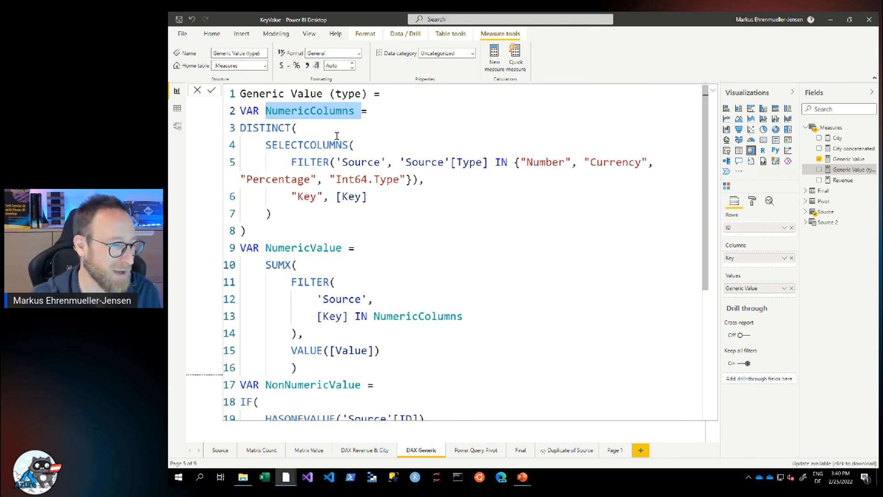
{"action": "key", "text": "Down"}
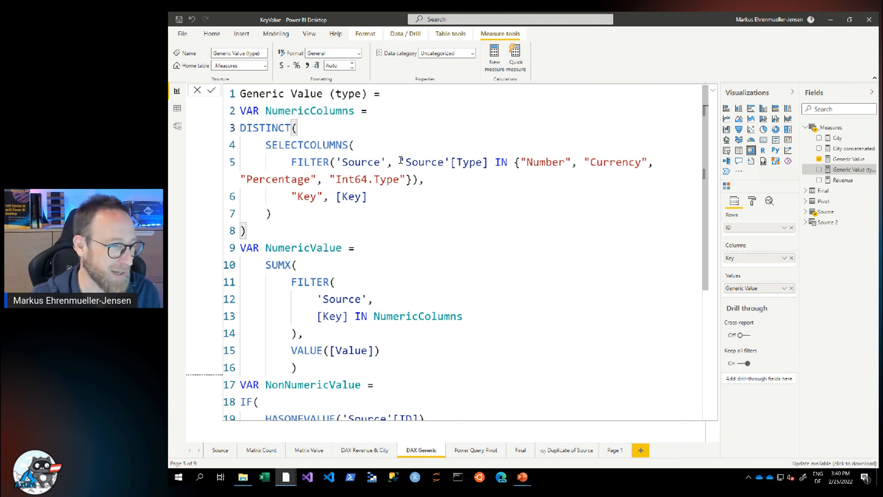
{"action": "left_click_drag", "start_coordinate": [399, 162], "coordinate": [496, 162]}
- Show the data of the Source table and examine its ID, Key, Value and Type columns enlarged
{"action": "left_click", "coordinate": [177, 110]}
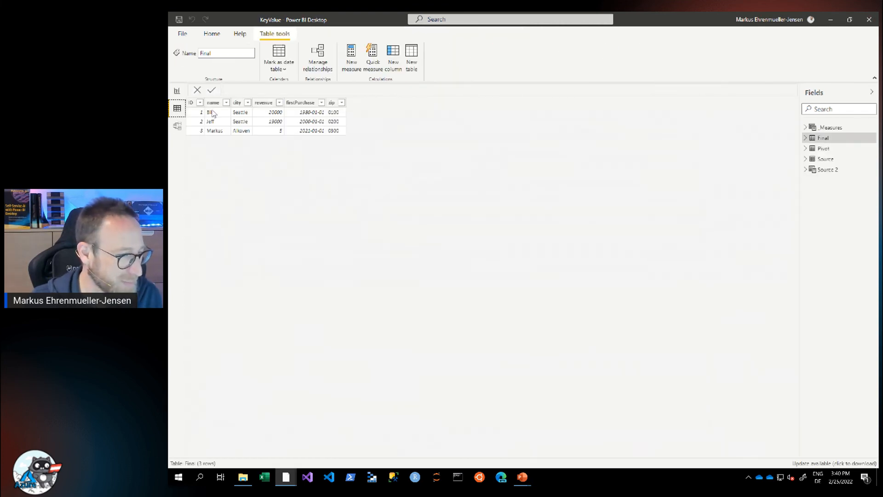
{"action": "left_click", "coordinate": [828, 160]}
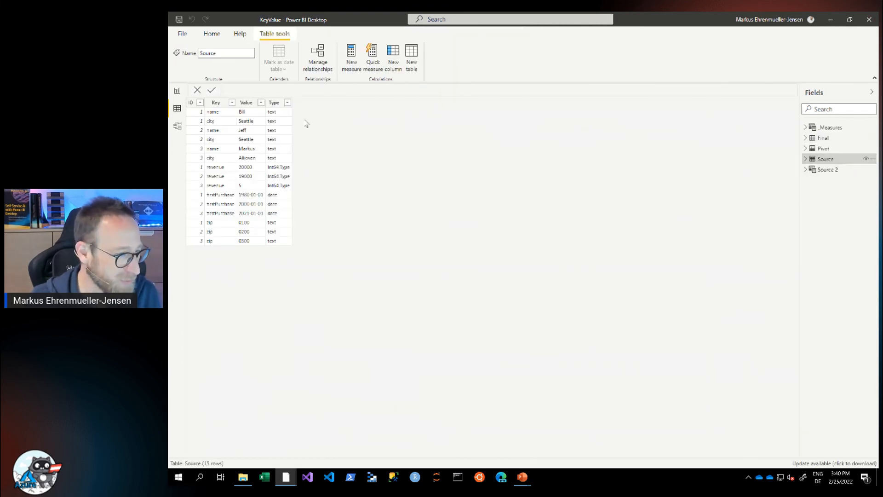
{"action": "key", "text": "ctrl+1"}
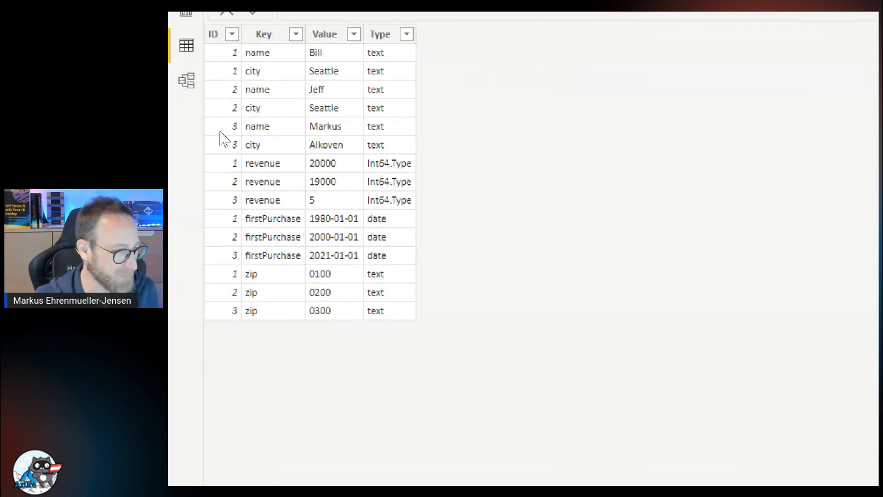
{"action": "left_click", "coordinate": [213, 134]}
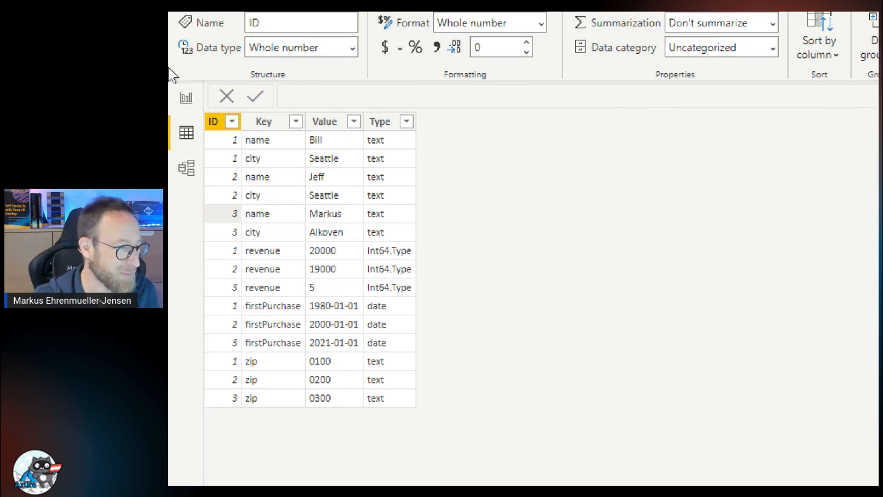
- Return to the report and reopen Generic Value (type) to examine its list of numeric types and the VALUE conversion in NumericValue
{"action": "left_click", "coordinate": [177, 92]}
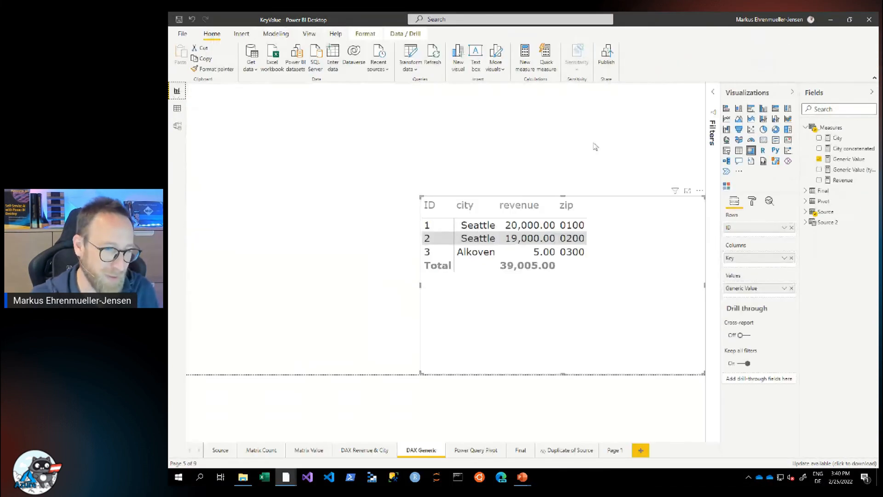
{"action": "left_click", "coordinate": [846, 170]}
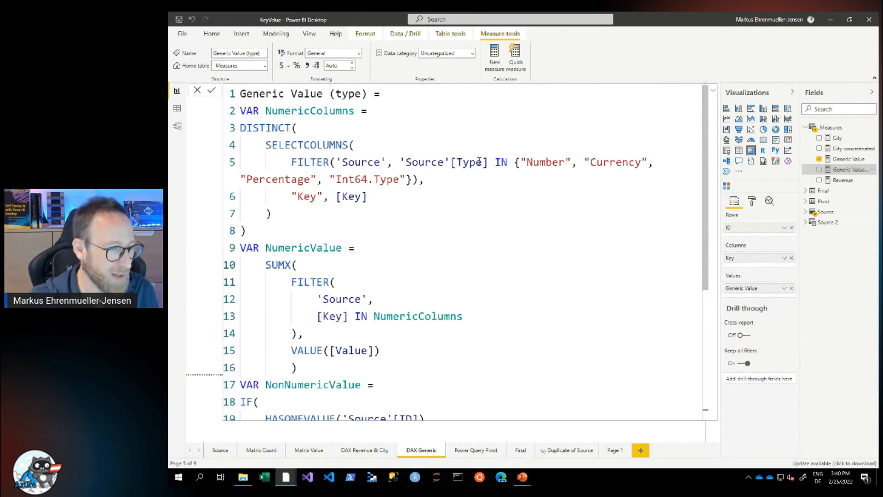
{"action": "left_click_drag", "start_coordinate": [516, 165], "coordinate": [415, 180]}
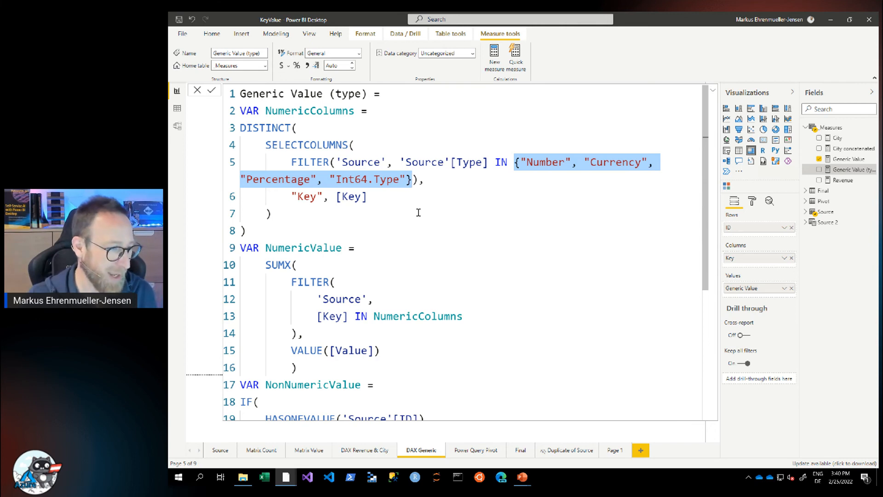
{"action": "left_click", "coordinate": [411, 229]}
{"action": "left_click_drag", "start_coordinate": [291, 350], "coordinate": [422, 359]}
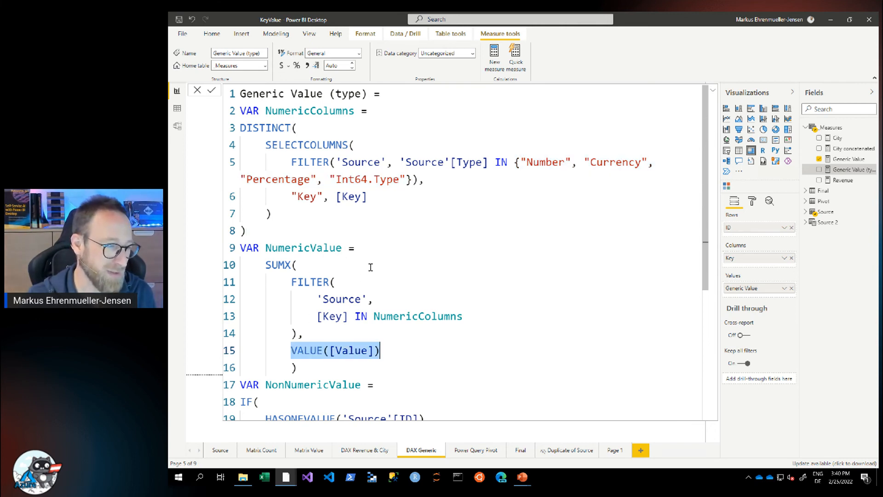
- Examine the NonNumericValue variable, highlighting its HASONEVALUE condition and the CONCATENATEX expression over the Source values
{"action": "scroll", "coordinate": [385, 256], "scroll_direction": "down", "scroll_amount": 3}
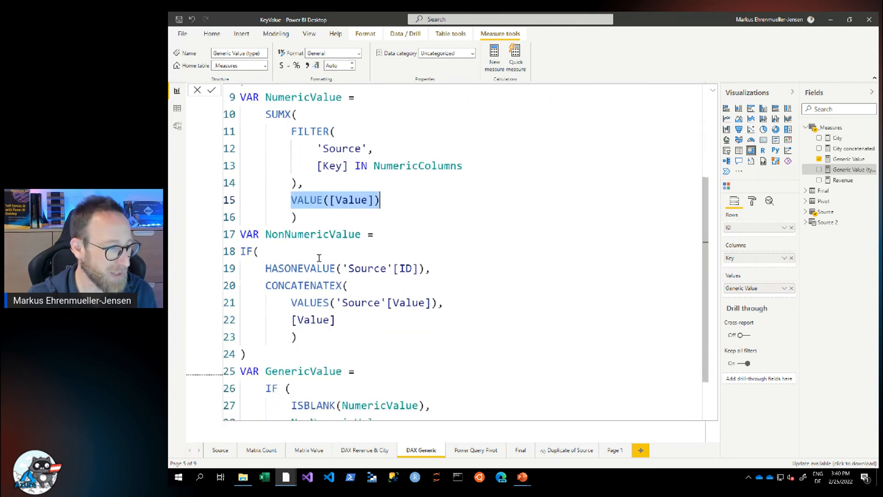
{"action": "left_click", "coordinate": [290, 268]}
{"action": "left_click_drag", "start_coordinate": [266, 268], "coordinate": [491, 272]}
{"action": "left_click", "coordinate": [437, 286]}
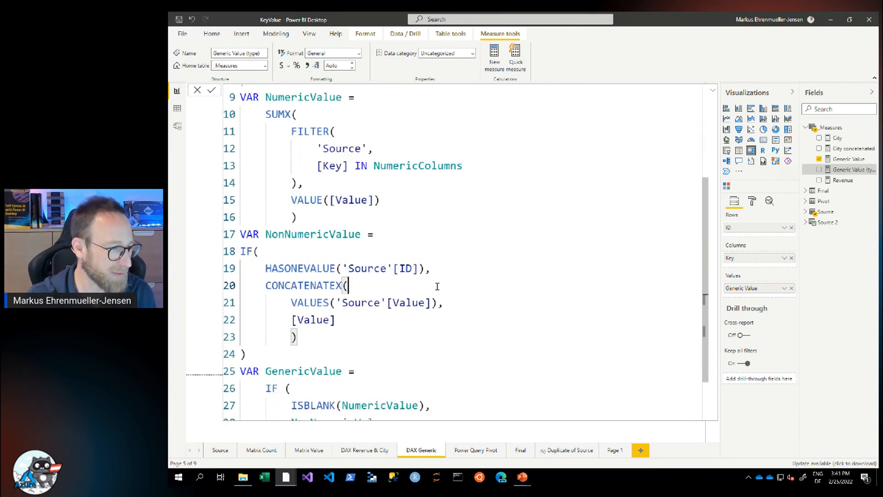
{"action": "left_click_drag", "start_coordinate": [266, 285], "coordinate": [331, 337]}
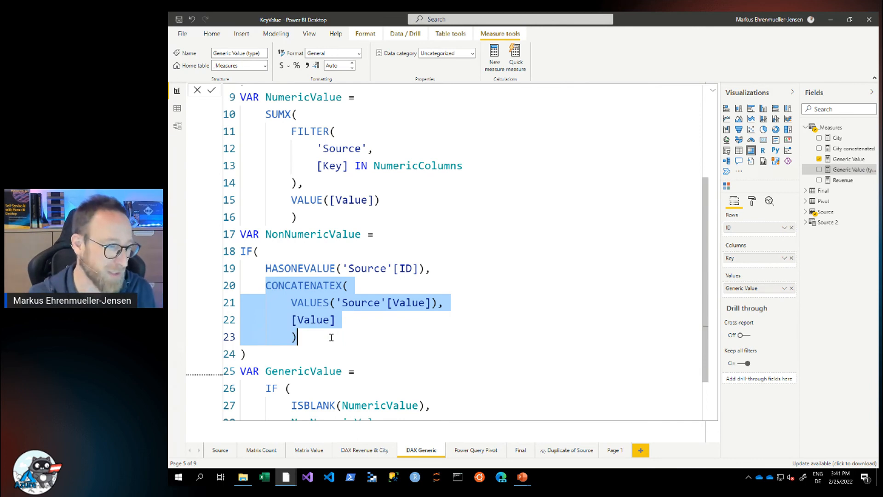
- Examine the final GenericValue variable, highlighting the ISBLANK(NumericValue) condition that chooses between non-numeric and numeric values
{"action": "scroll", "coordinate": [386, 308], "scroll_direction": "down", "scroll_amount": 2}
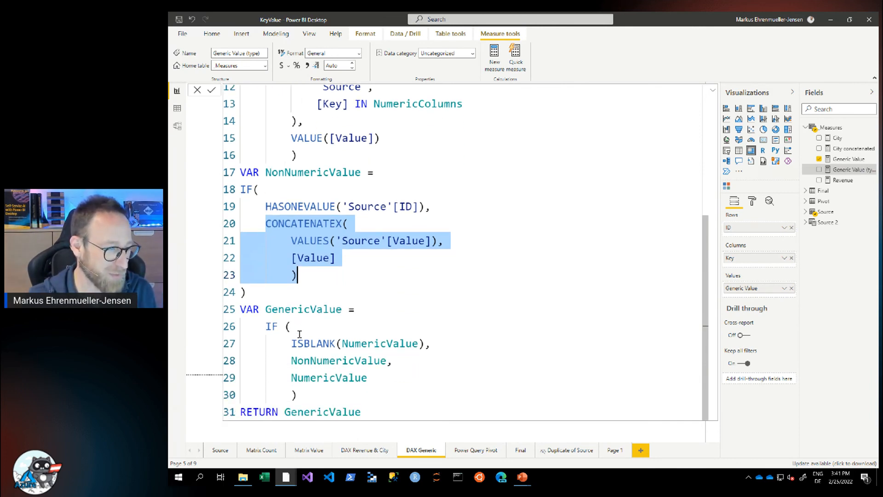
{"action": "left_click_drag", "start_coordinate": [292, 343], "coordinate": [476, 349]}
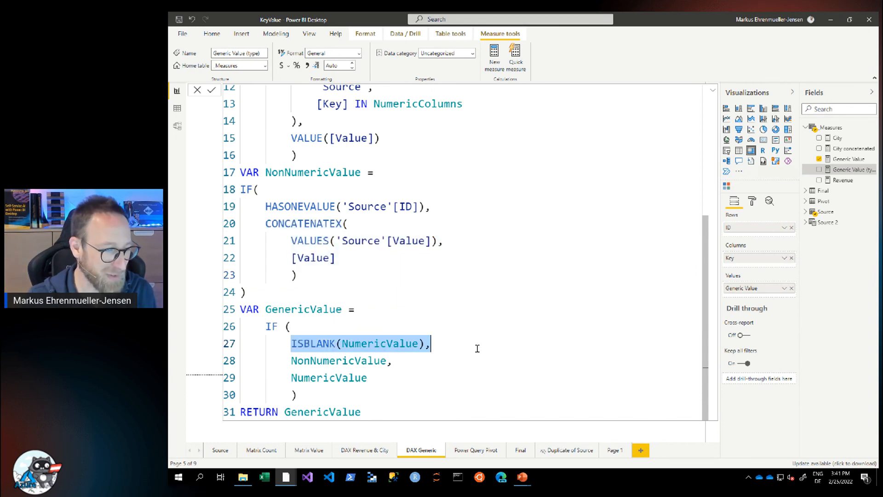
{"action": "left_click", "coordinate": [380, 360]}
{"action": "left_click_drag", "start_coordinate": [292, 343], "coordinate": [427, 343]}
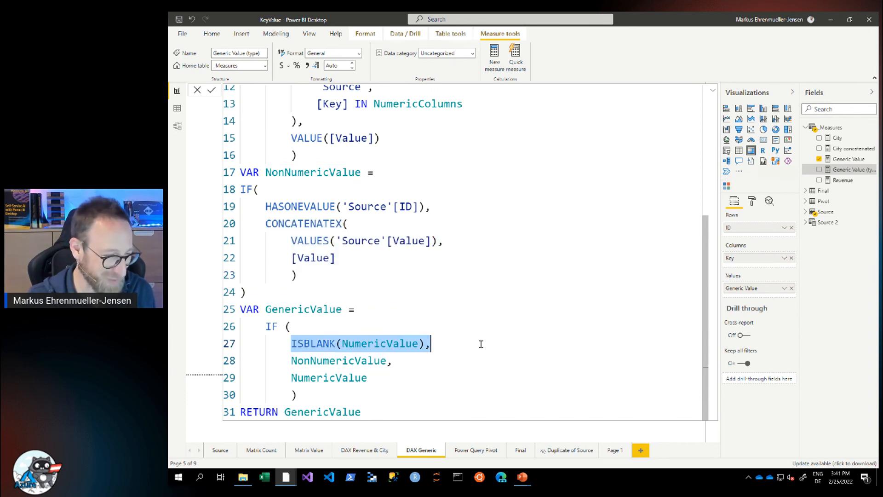
- Highlight the NonNumericValue and NumericValue results of the GenericValue IF expression, and collapse the formula
{"action": "left_click_drag", "start_coordinate": [292, 360], "coordinate": [391, 361]}
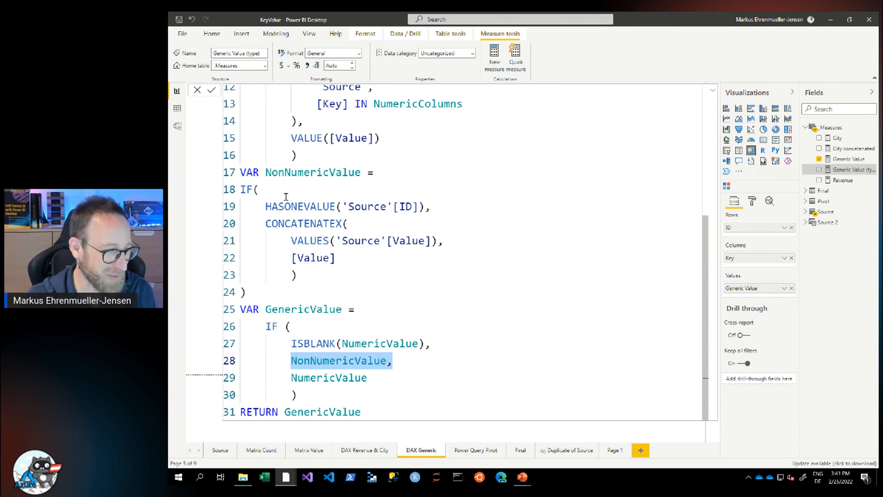
{"action": "left_click", "coordinate": [323, 378]}
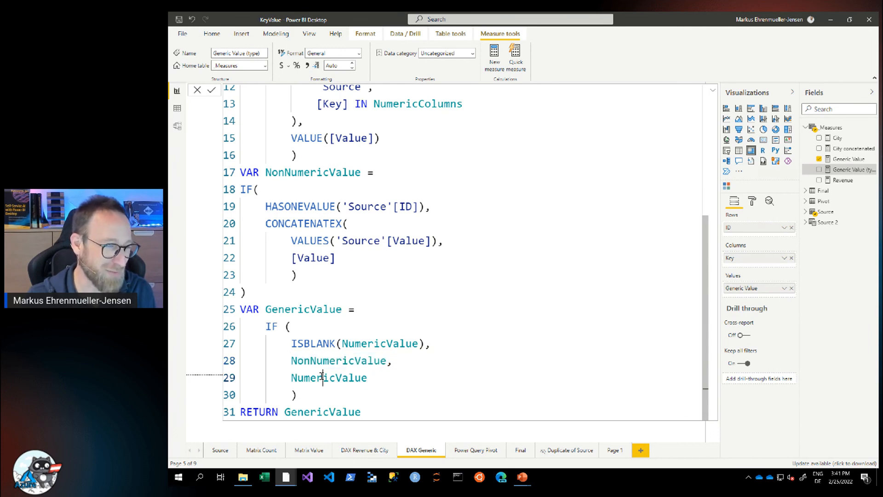
{"action": "left_click", "coordinate": [713, 90]}
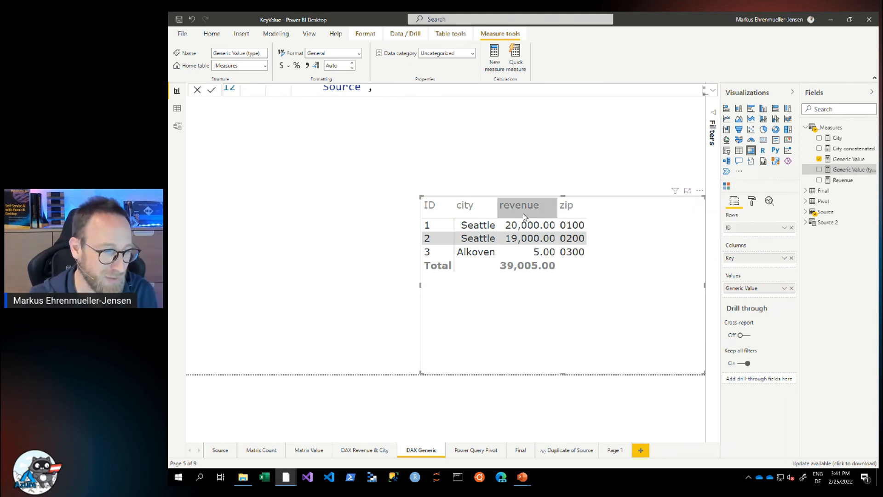
- Extend the matrix's Key filter to include name and firstPurchase alongside city, revenue and zip
{"action": "left_click", "coordinate": [713, 113]}
{"action": "left_click", "coordinate": [680, 194]}
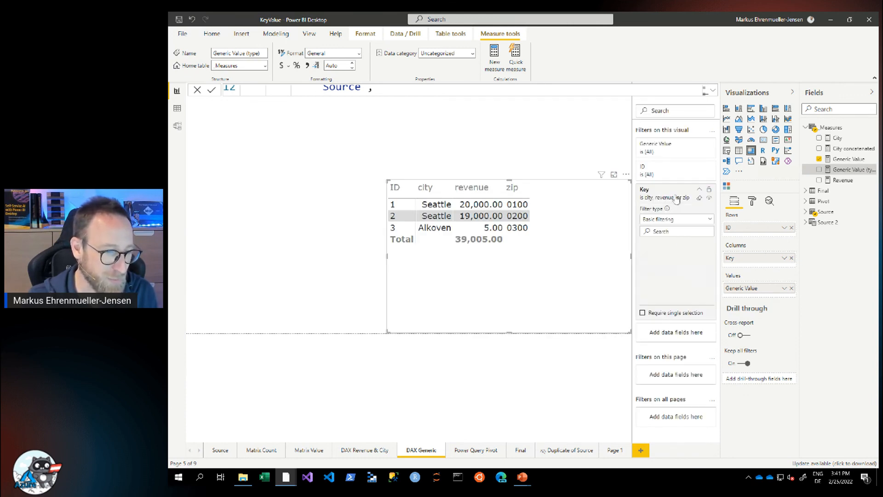
{"action": "left_click", "coordinate": [646, 253]}
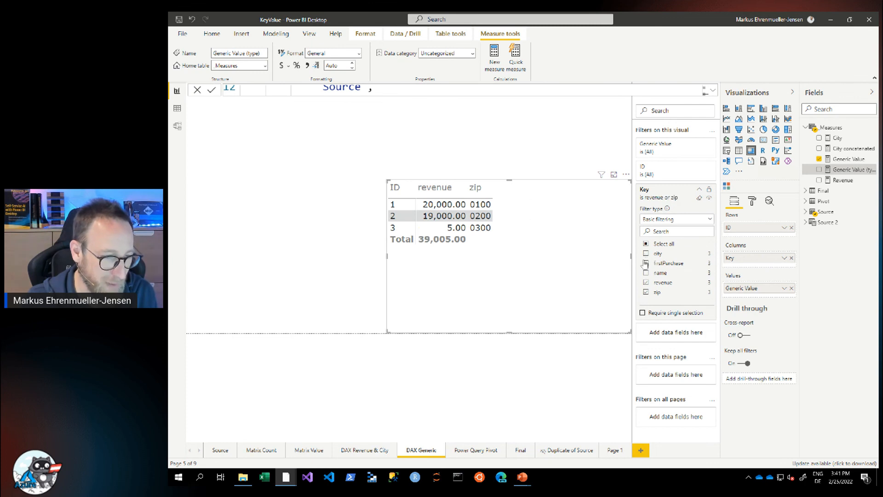
{"action": "left_click", "coordinate": [645, 273]}
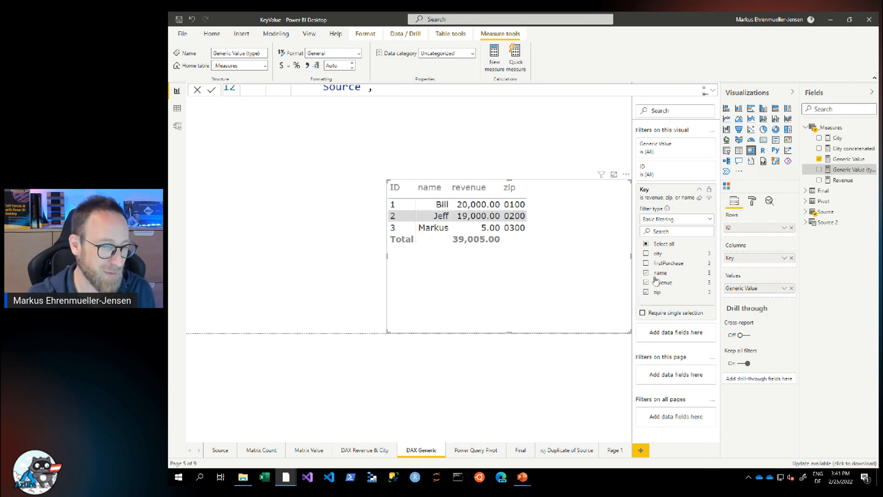
{"action": "left_click", "coordinate": [646, 263]}
{"action": "left_click", "coordinate": [646, 253]}
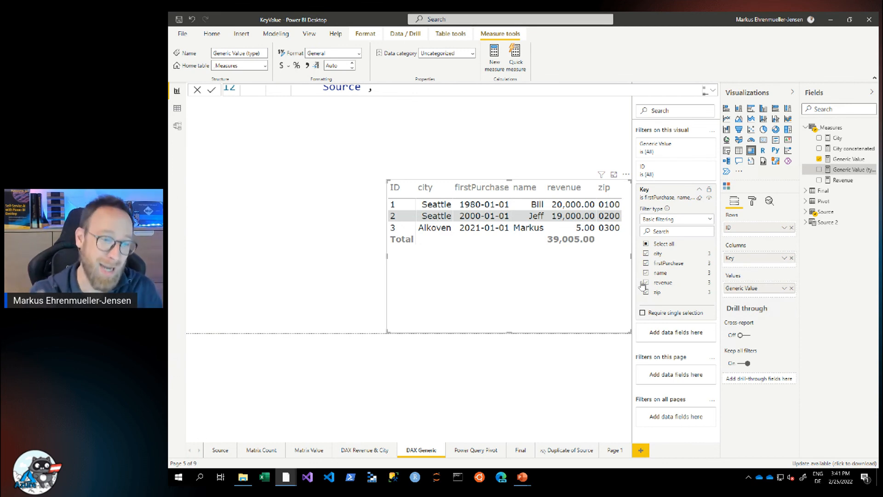
- Expand the Final table and examine the data types of its revenue, name and firstPurchase columns
{"action": "left_click", "coordinate": [822, 193]}
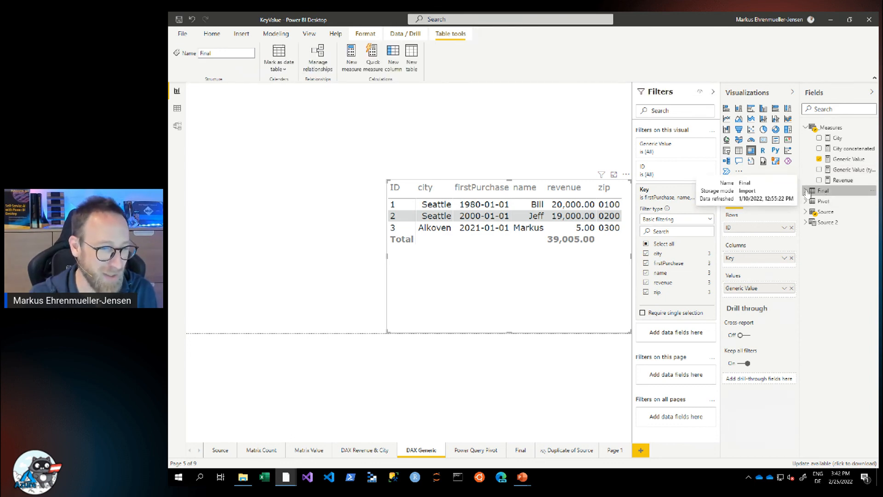
{"action": "left_click", "coordinate": [806, 191]}
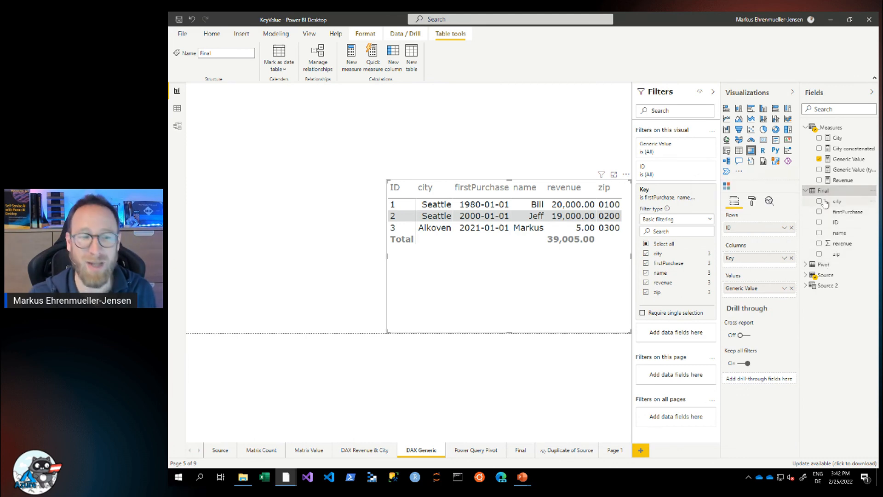
{"action": "left_click", "coordinate": [842, 243]}
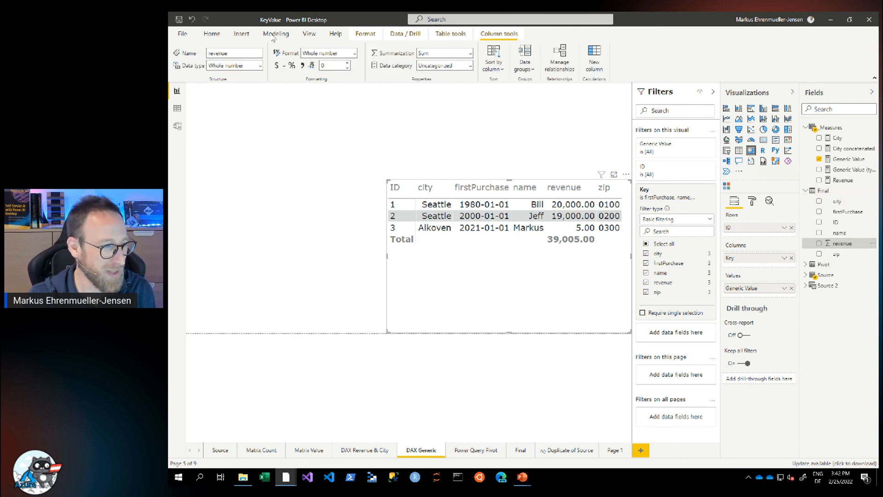
{"action": "left_click", "coordinate": [830, 232]}
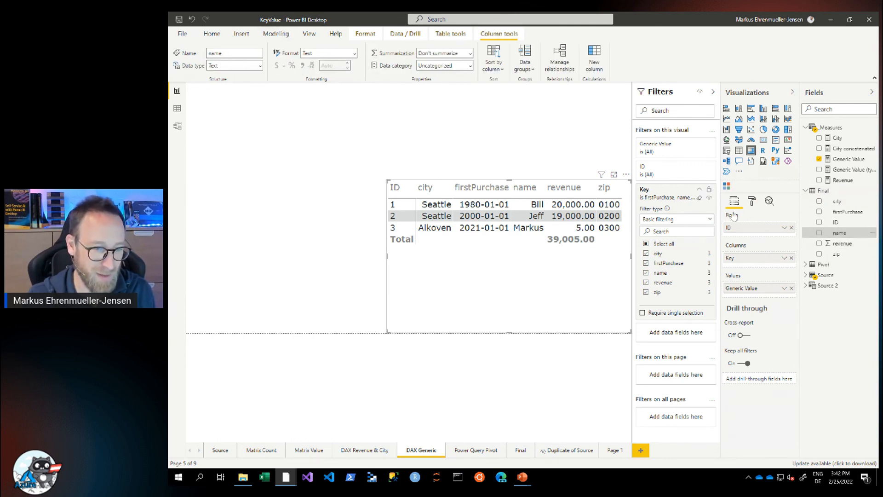
{"action": "left_click", "coordinate": [848, 212]}
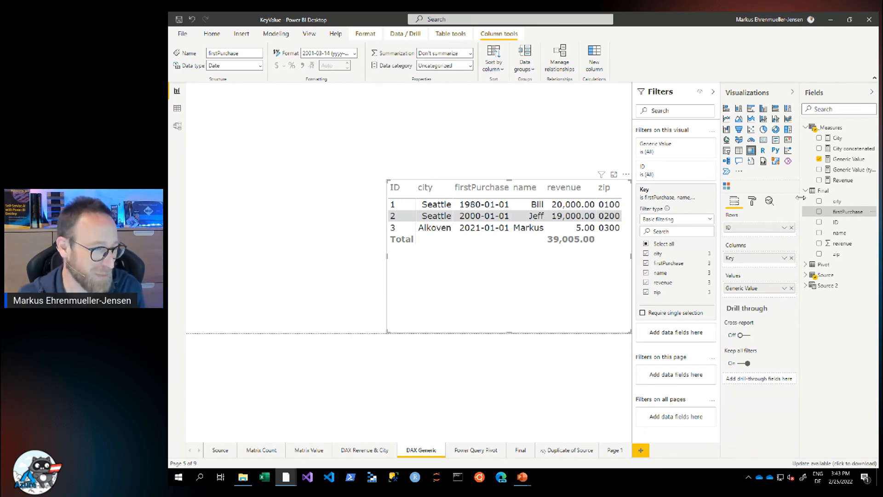
- Switch to the PowerPoint slide show and go through the Pivot & Datatype points up to the Take-aways slide
{"action": "key", "text": "alt+Tab"}
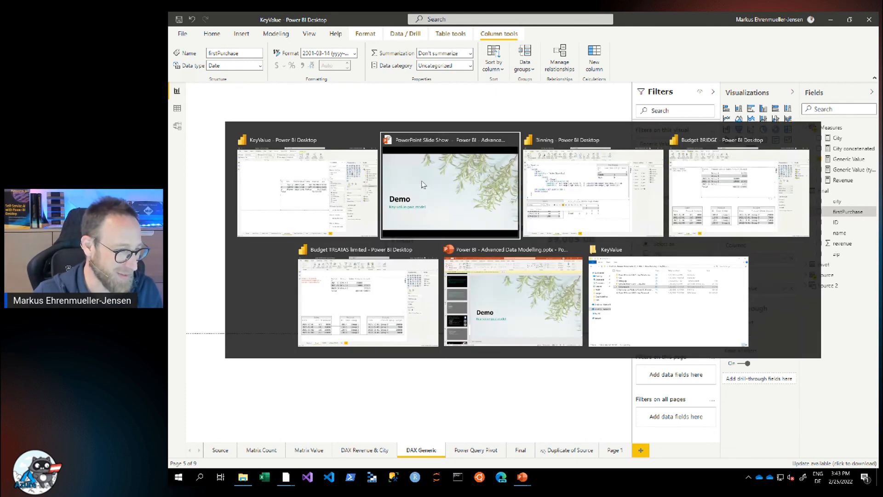
{"action": "key", "text": "Right"}
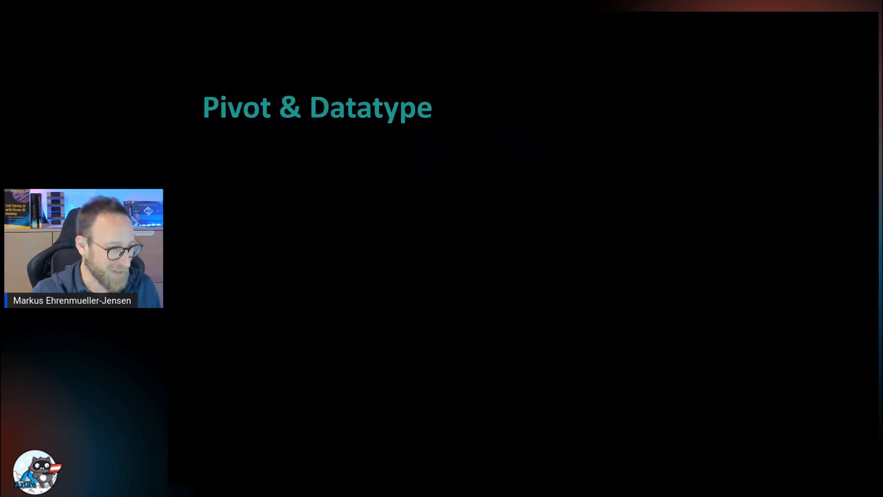
{"action": "key", "text": "Right"}
{"action": "key", "text": "Right"}
{"action": "key", "text": "Right"}
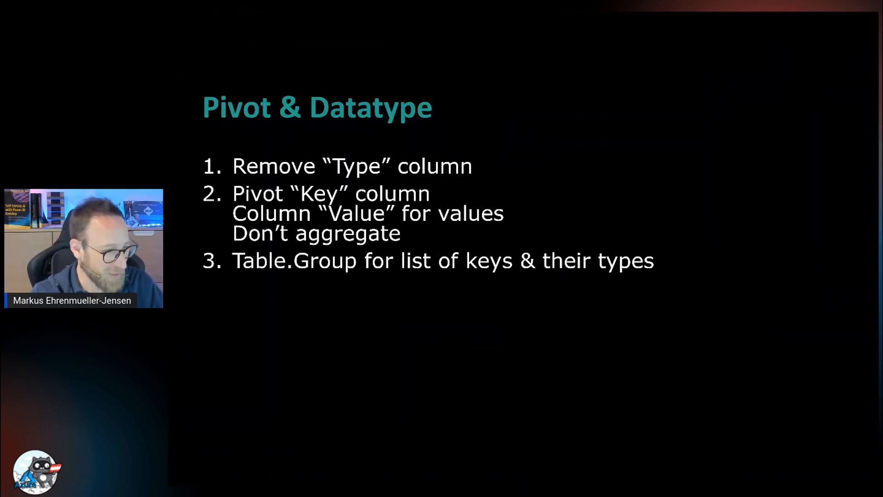
{"action": "key", "text": "Right"}
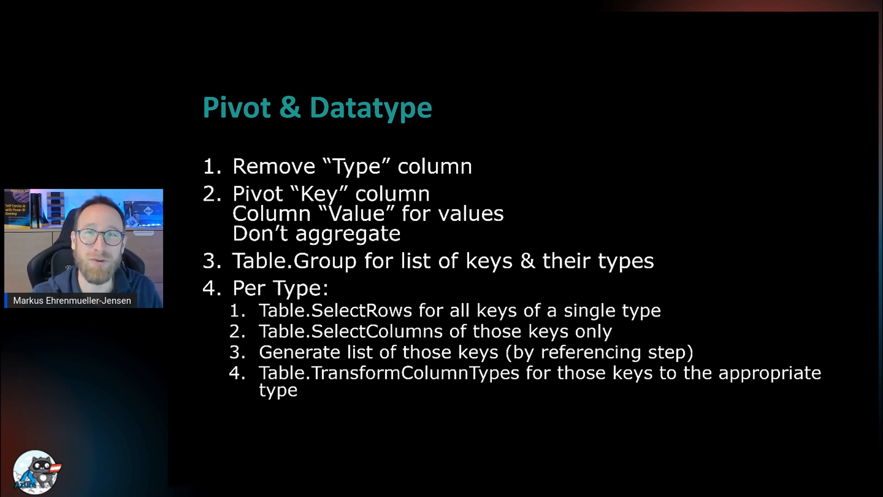
{"action": "key", "text": "Right"}
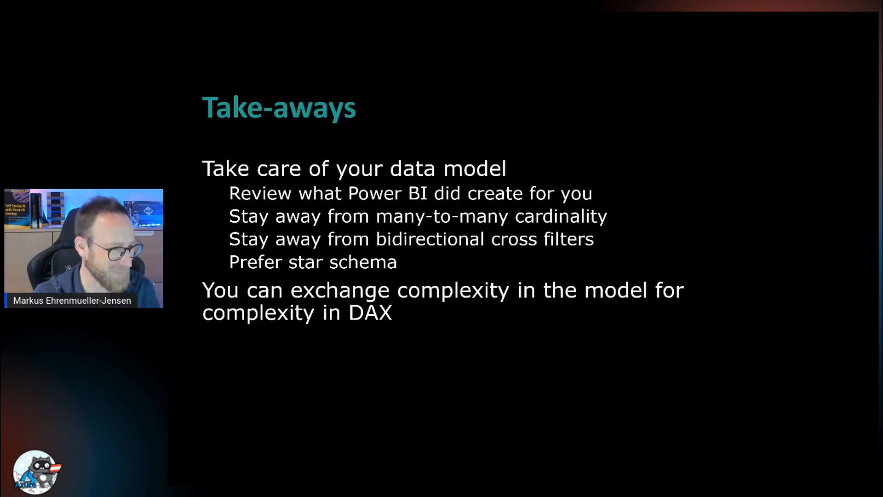